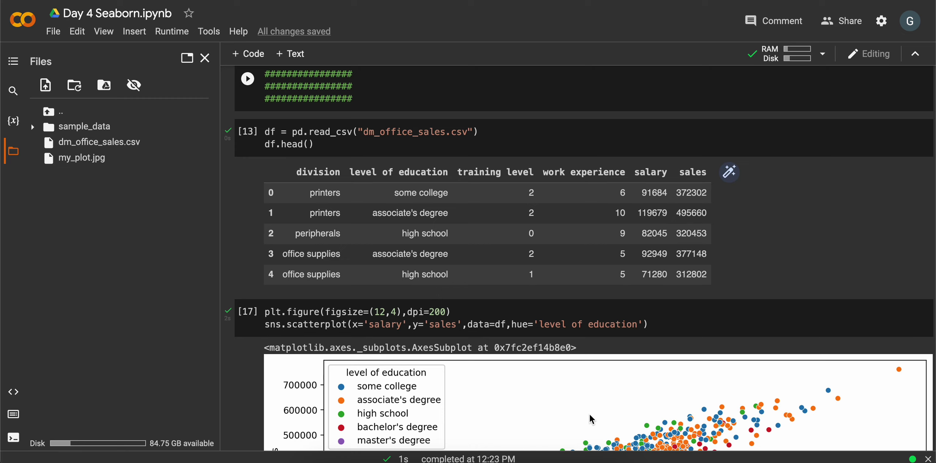
# Step: Point out the CSV read, the df.head() preview, and the scatterplot's salary, sales and df arguments
pyautogui.click(341, 133)
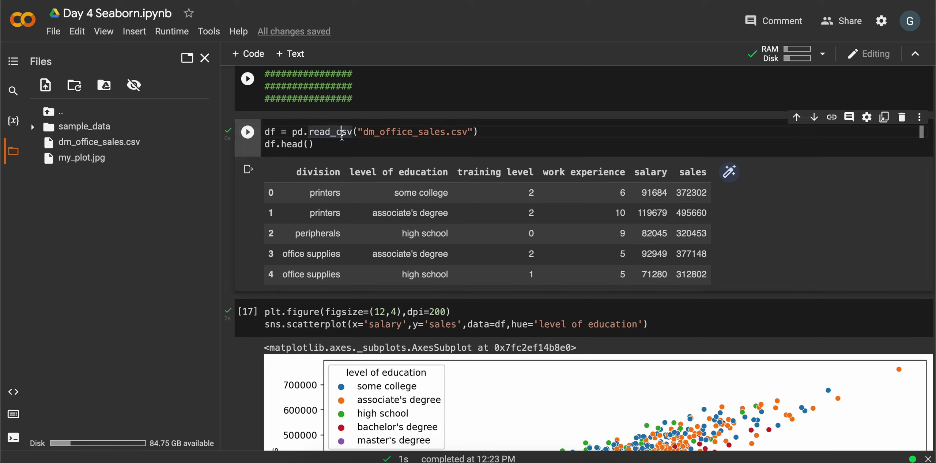
pyautogui.click(319, 143)
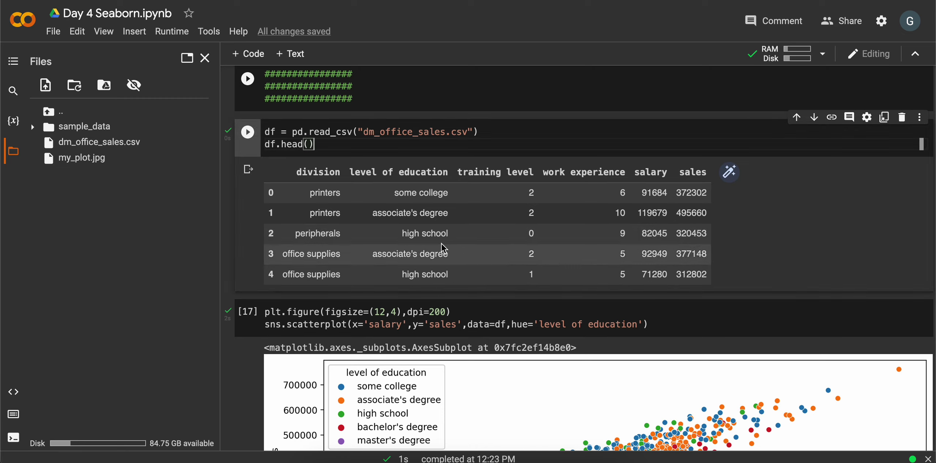
pyautogui.scroll(-3, 440, 243)
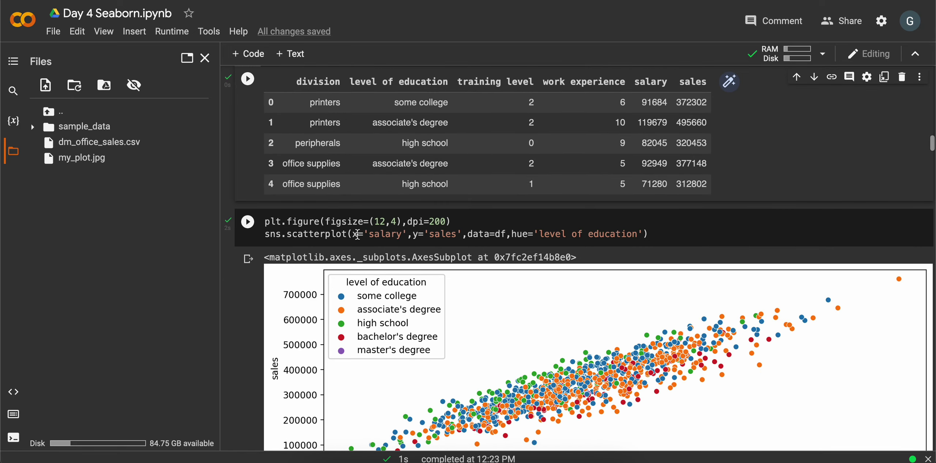
pyautogui.scroll(-1, 440, 243)
pyautogui.click(325, 195)
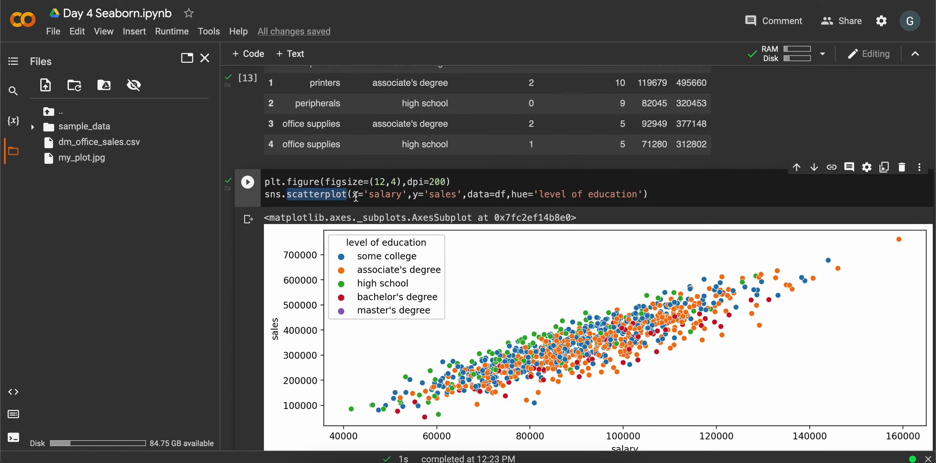
pyautogui.click(383, 195)
pyautogui.doubleClick(383, 195)
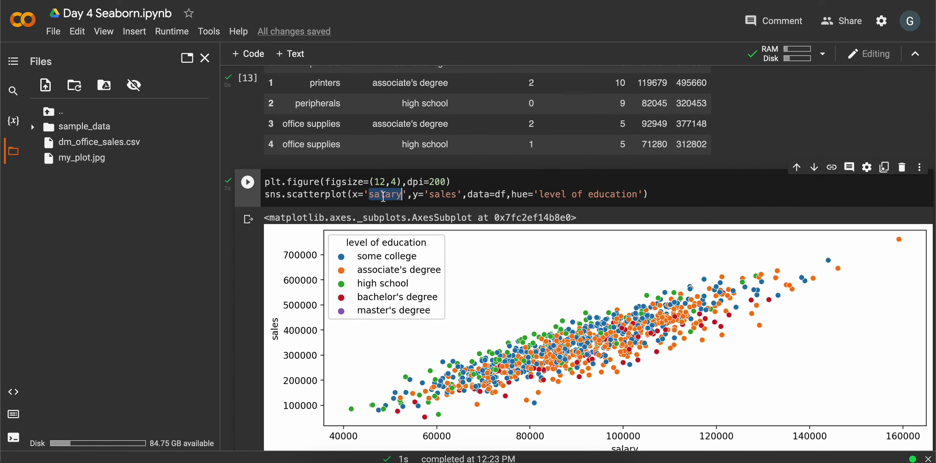
pyautogui.doubleClick(435, 195)
pyautogui.doubleClick(500, 194)
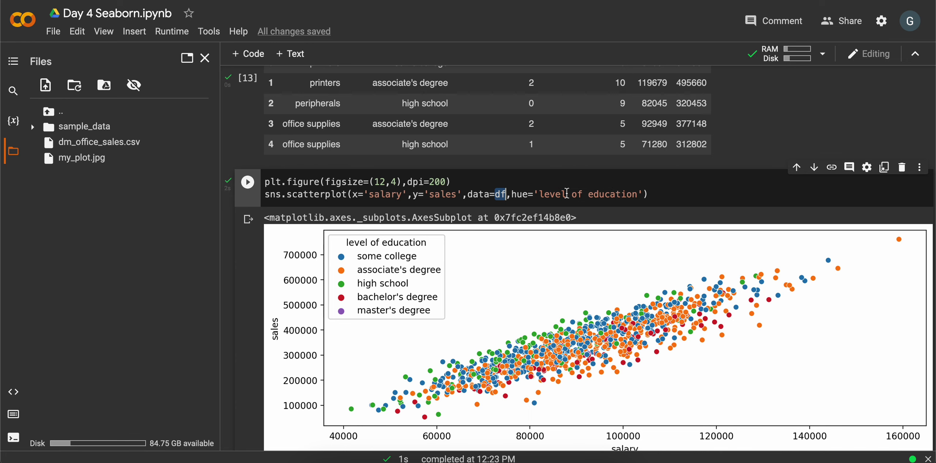
pyautogui.scroll(-2, 567, 193)
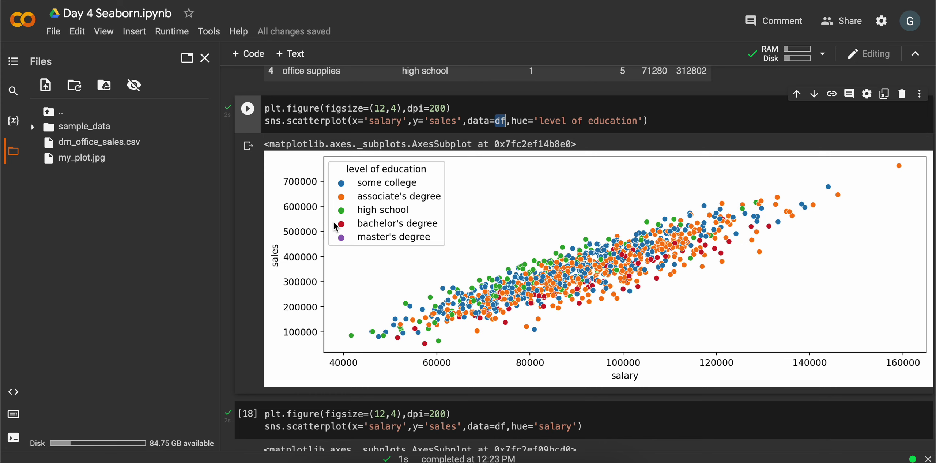
pyautogui.scroll(-1, 334, 222)
pyautogui.scroll(-3, 334, 222)
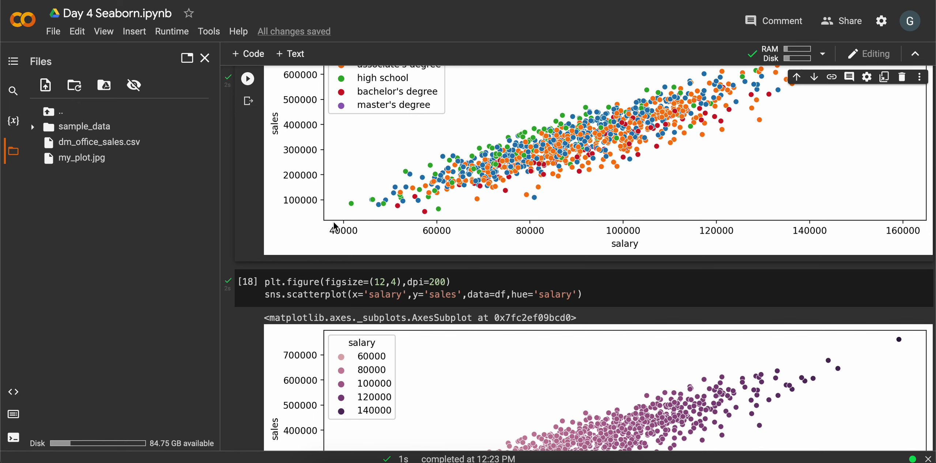
pyautogui.scroll(-1, 333, 223)
pyautogui.scroll(4, 334, 222)
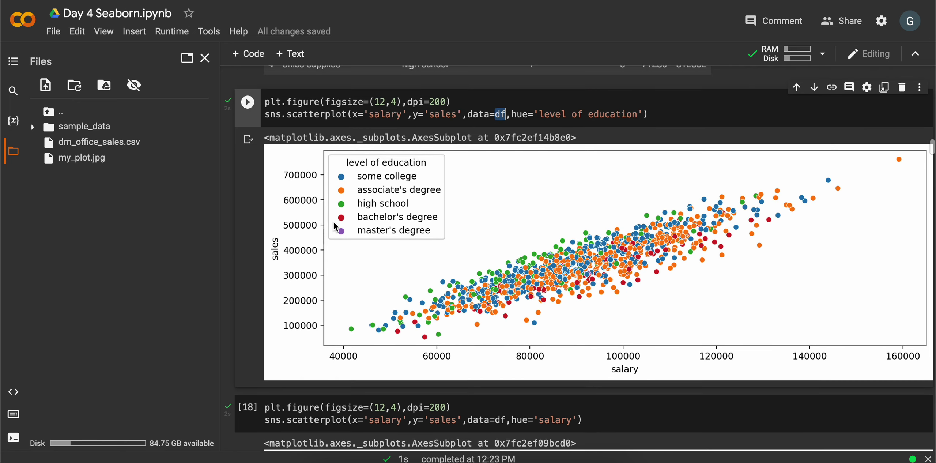
pyautogui.scroll(-4, 333, 222)
# Step: Highlight the scatterplot's hue=salary, palette and size=salary arguments
pyautogui.doubleClick(556, 258)
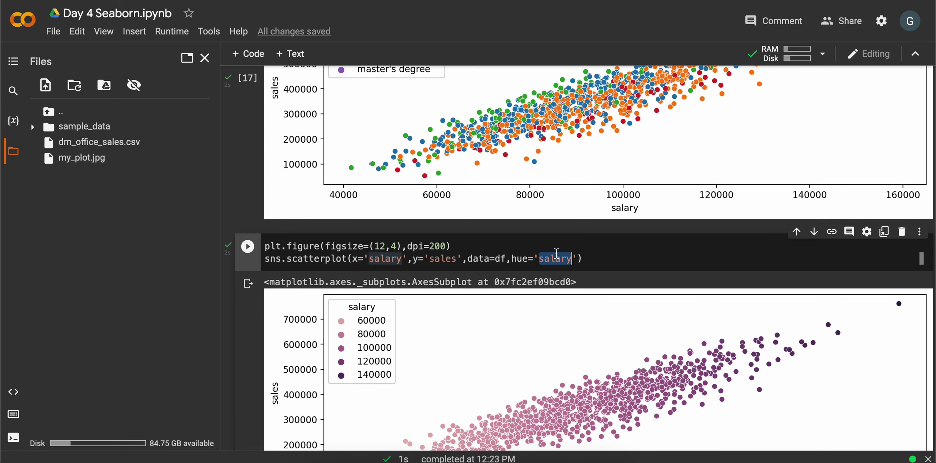
pyautogui.scroll(-3, 556, 252)
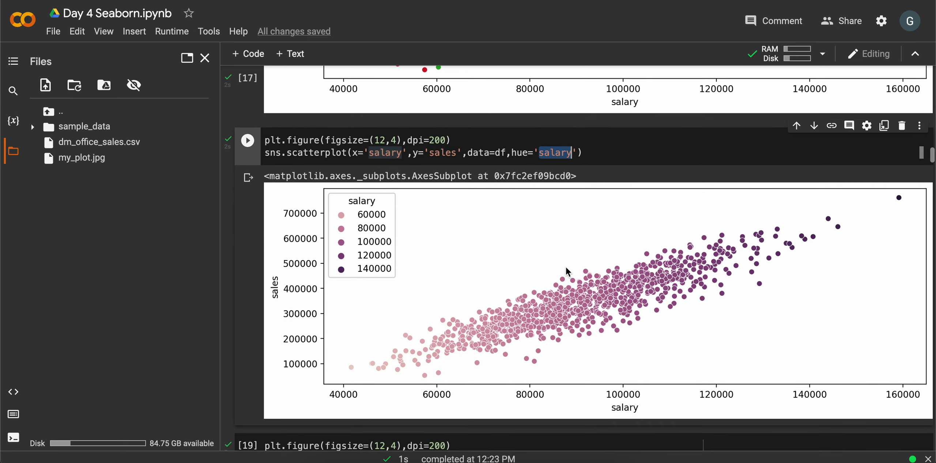
pyautogui.scroll(-4, 558, 255)
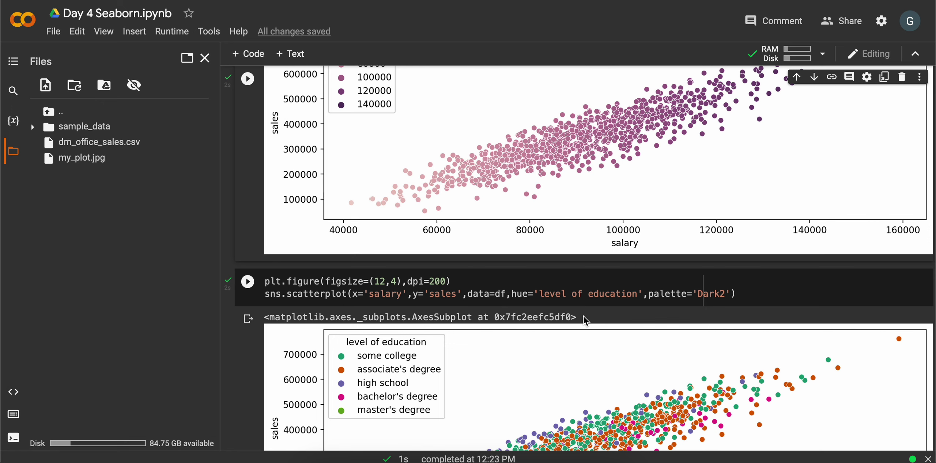
pyautogui.doubleClick(668, 293)
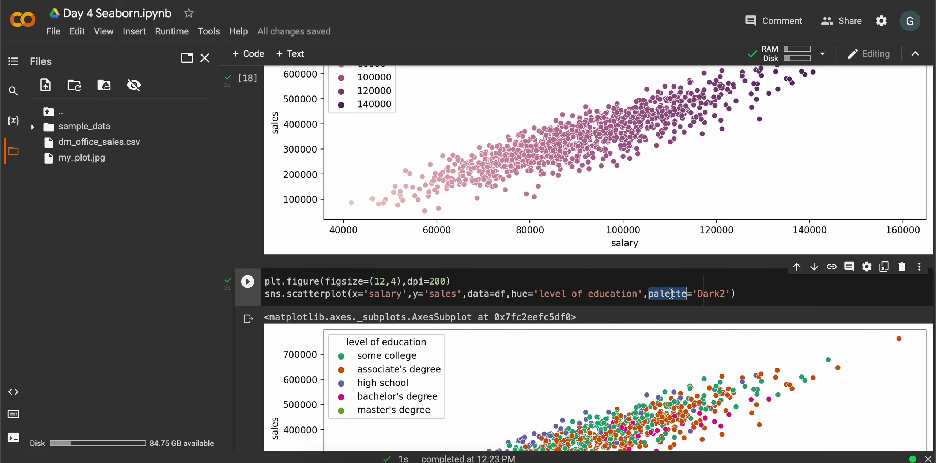
pyautogui.scroll(-2, 671, 293)
pyautogui.scroll(-2, 670, 293)
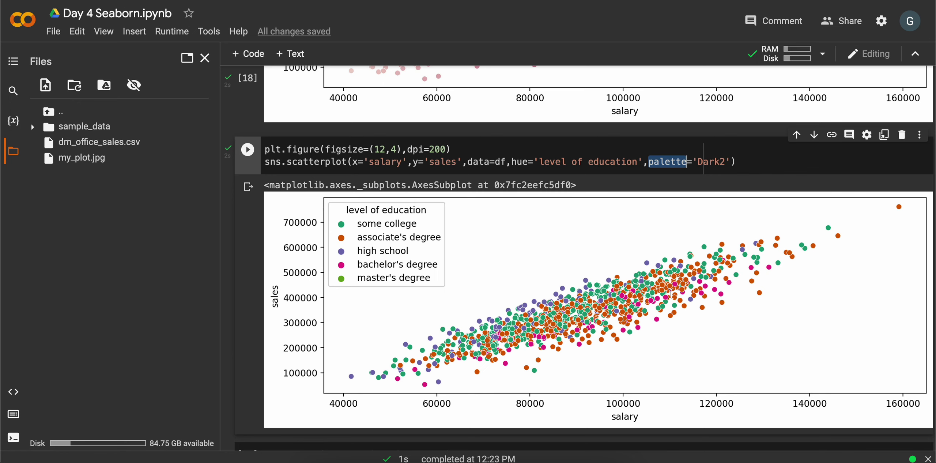
pyautogui.scroll(-3, 591, 289)
pyautogui.scroll(-3, 591, 288)
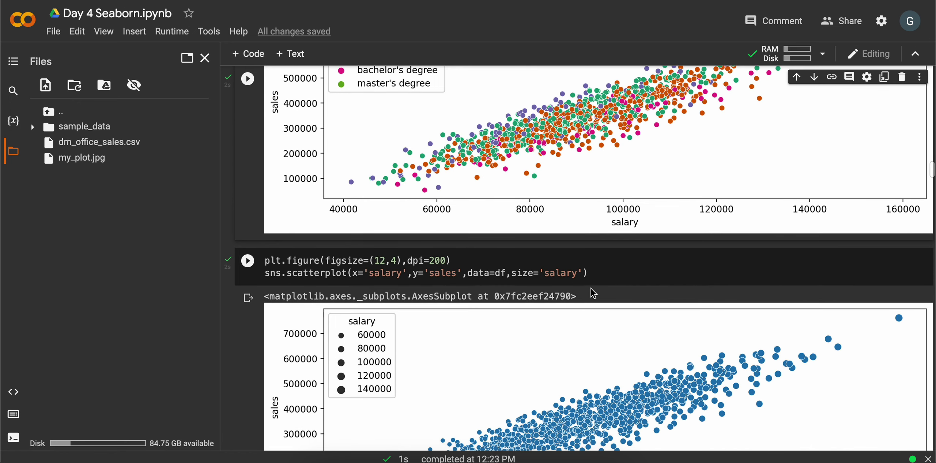
pyautogui.scroll(-2, 592, 288)
pyautogui.doubleClick(523, 225)
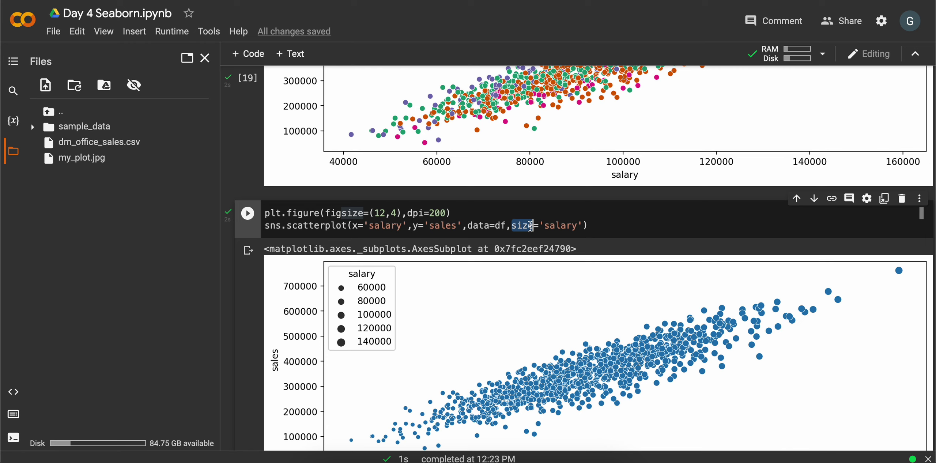
pyautogui.doubleClick(557, 227)
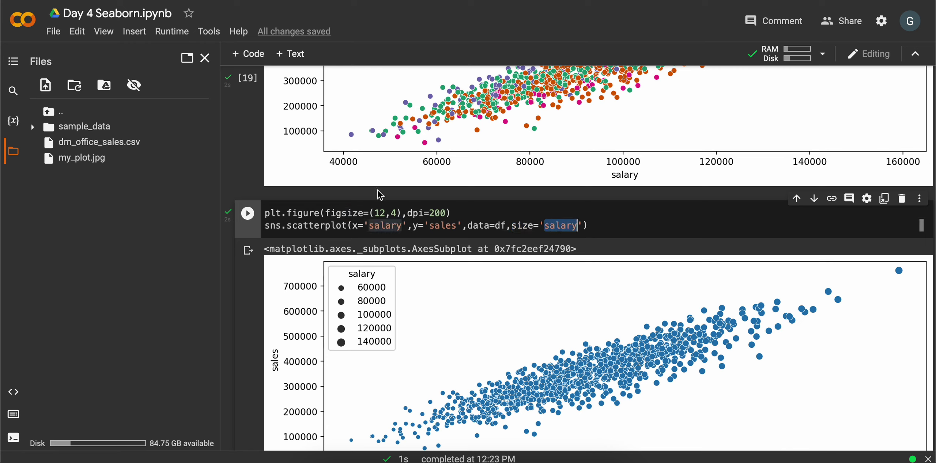
# Step: Highlight the figure width, dpi resolution and alpha transparency settings
pyautogui.click(454, 212)
pyautogui.moveTo(326, 213); pyautogui.dragTo(385, 214)
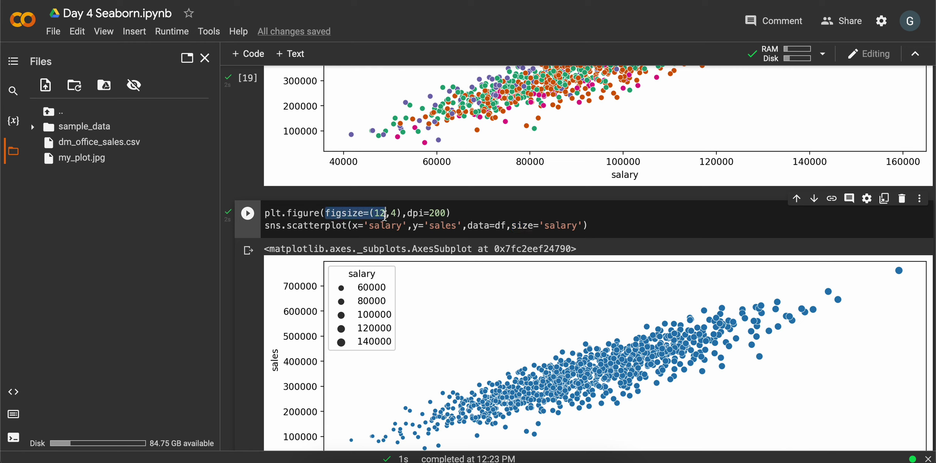
pyautogui.doubleClick(417, 213)
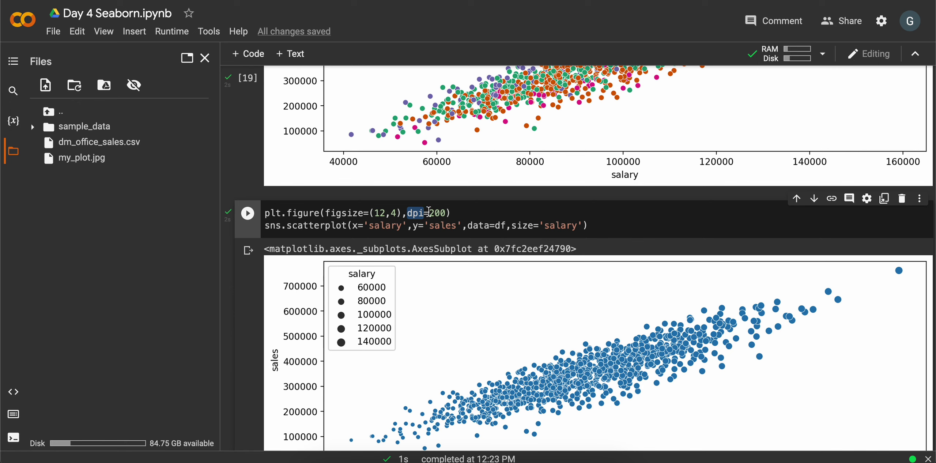
pyautogui.scroll(-2, 417, 214)
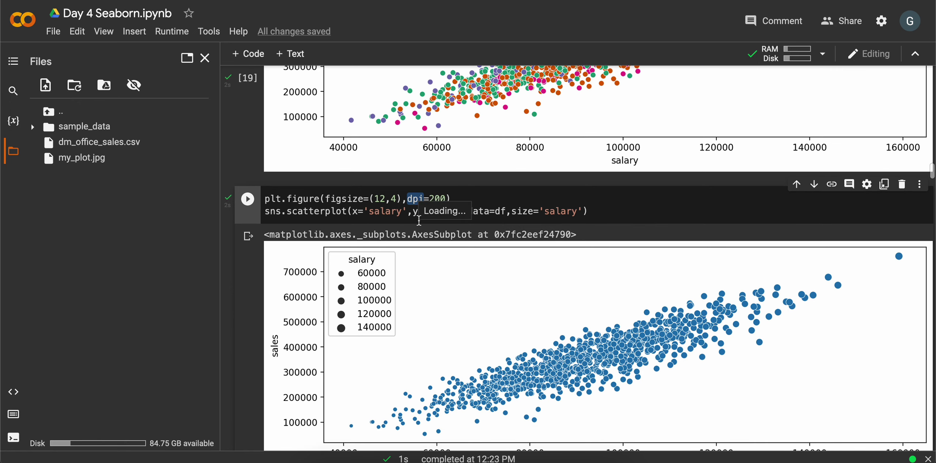
pyautogui.scroll(-5, 417, 214)
pyautogui.scroll(-3, 417, 214)
pyautogui.scroll(-3, 417, 214)
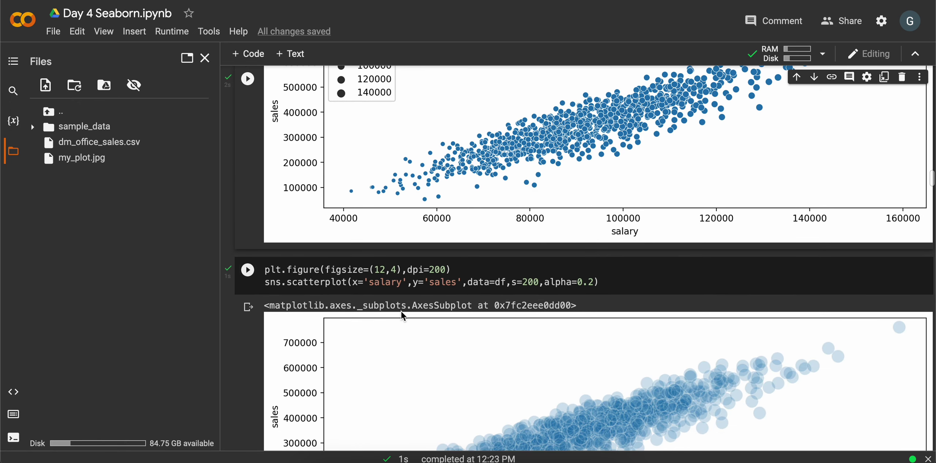
pyautogui.moveTo(410, 276)
pyautogui.scroll(-2, 347, 261)
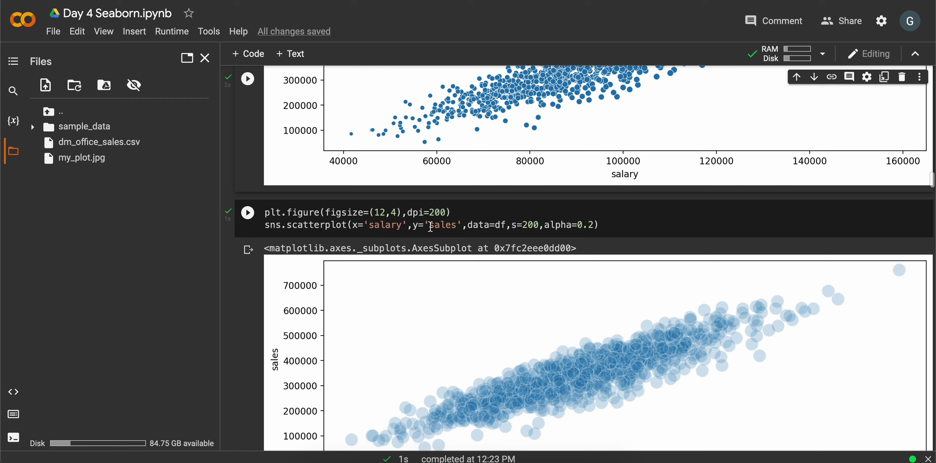
pyautogui.doubleClick(558, 225)
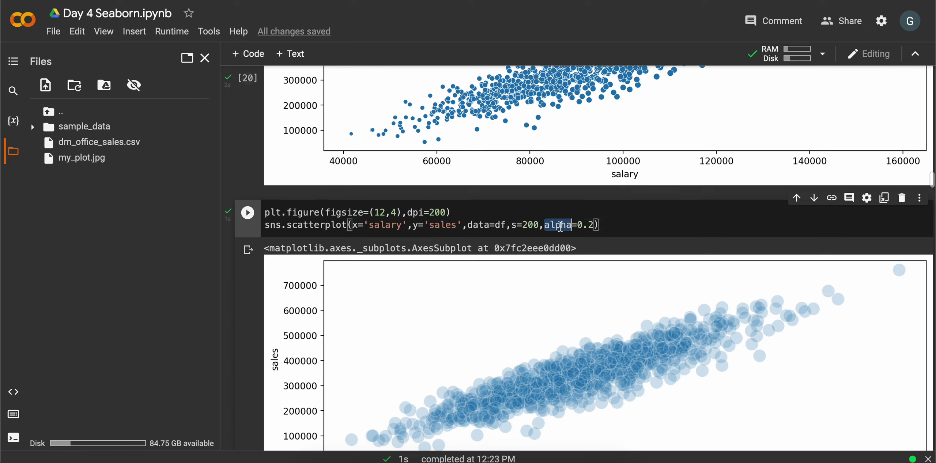
pyautogui.scroll(-3, 632, 294)
pyautogui.scroll(-1, 633, 293)
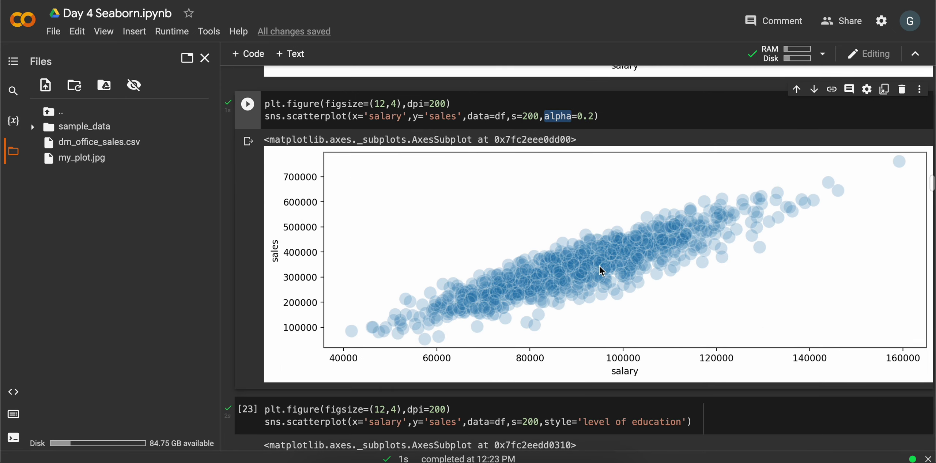
pyautogui.scroll(-3, 600, 267)
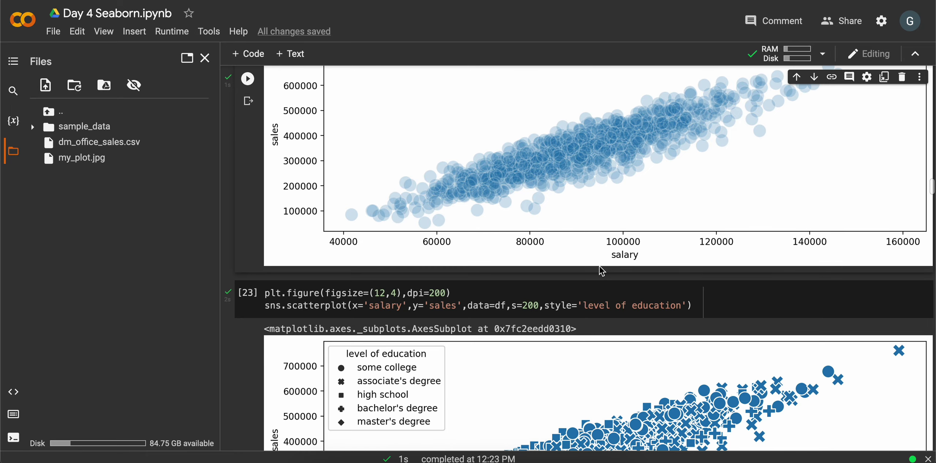
pyautogui.scroll(-2, 587, 293)
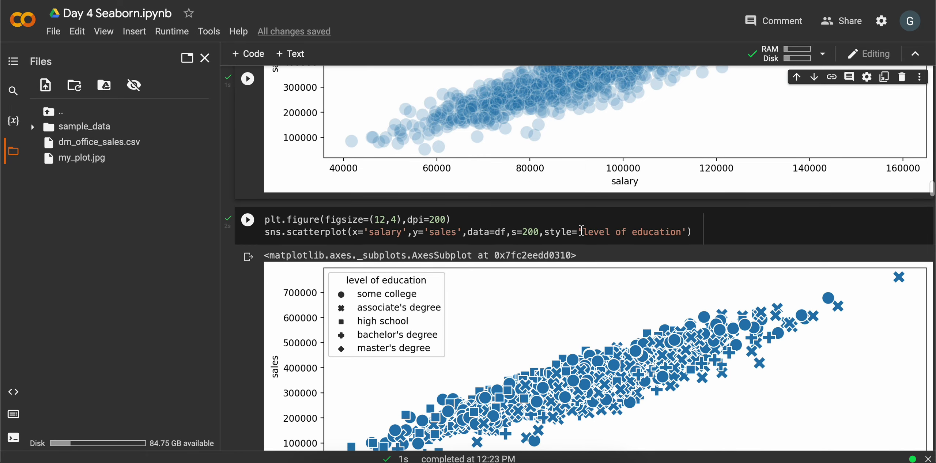
pyautogui.scroll(-3, 635, 232)
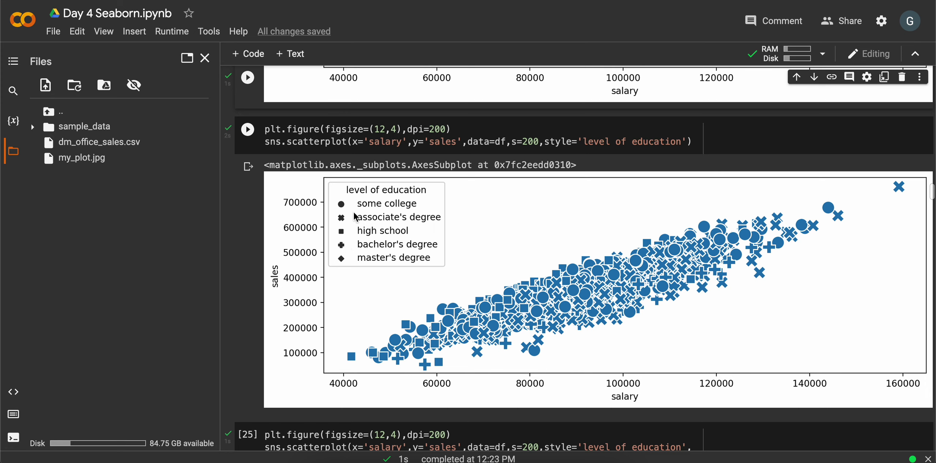
pyautogui.scroll(-3, 379, 205)
pyautogui.scroll(-2, 379, 205)
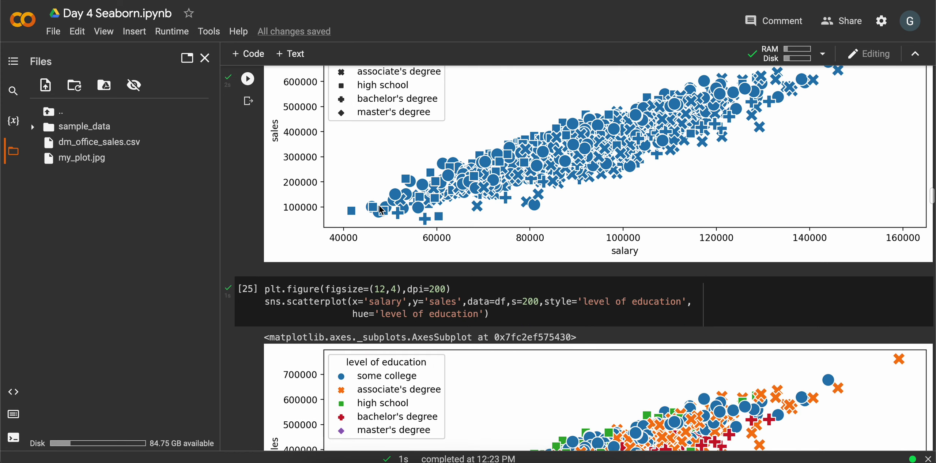
pyautogui.scroll(2, 476, 340)
# Step: Point out rugplot, displot, and the comment replacing outdated distplot with displot
pyautogui.click(409, 282)
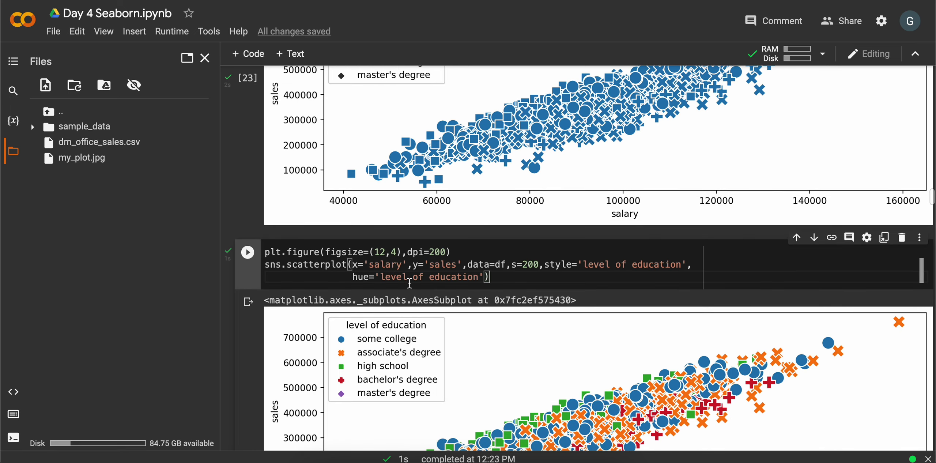
pyautogui.scroll(-1, 410, 282)
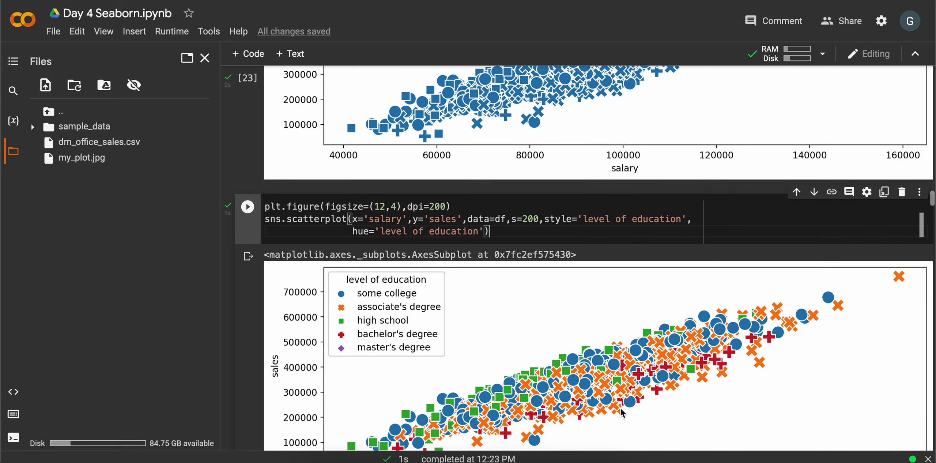
pyautogui.scroll(-2, 597, 373)
pyautogui.scroll(-3, 597, 373)
pyautogui.scroll(-3, 597, 373)
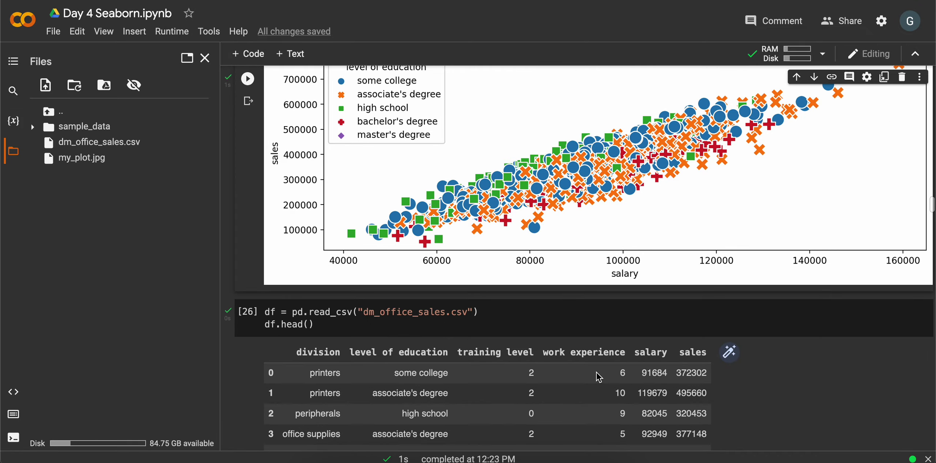
pyautogui.scroll(-3, 597, 373)
pyautogui.scroll(-1, 597, 373)
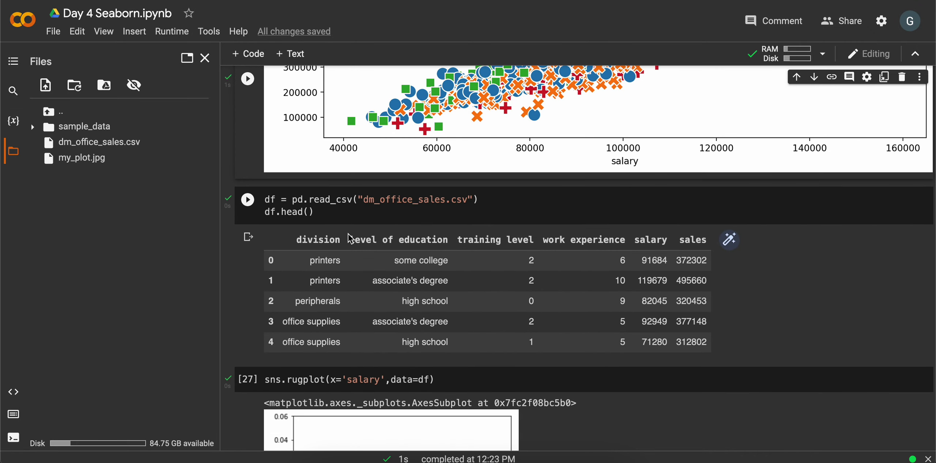
pyautogui.scroll(-3, 348, 234)
pyautogui.doubleClick(306, 262)
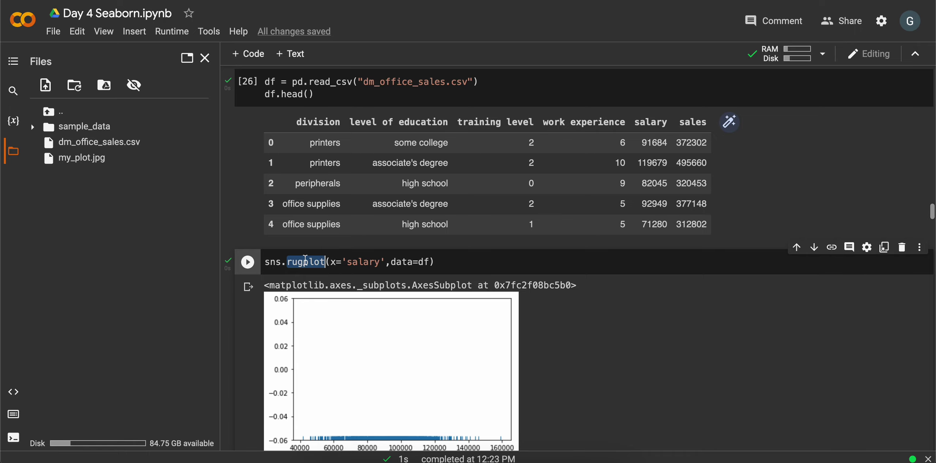
pyautogui.scroll(5, 306, 261)
pyautogui.scroll(3, 306, 262)
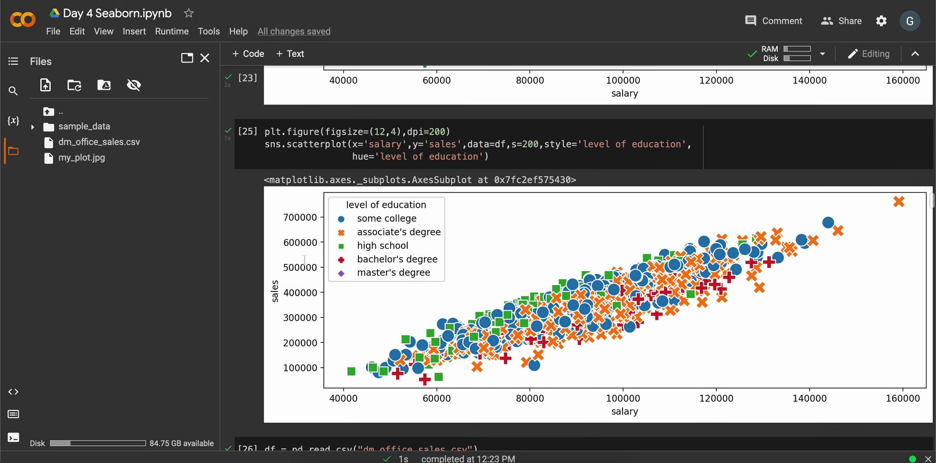
pyautogui.scroll(-5, 401, 293)
pyautogui.scroll(-3, 401, 293)
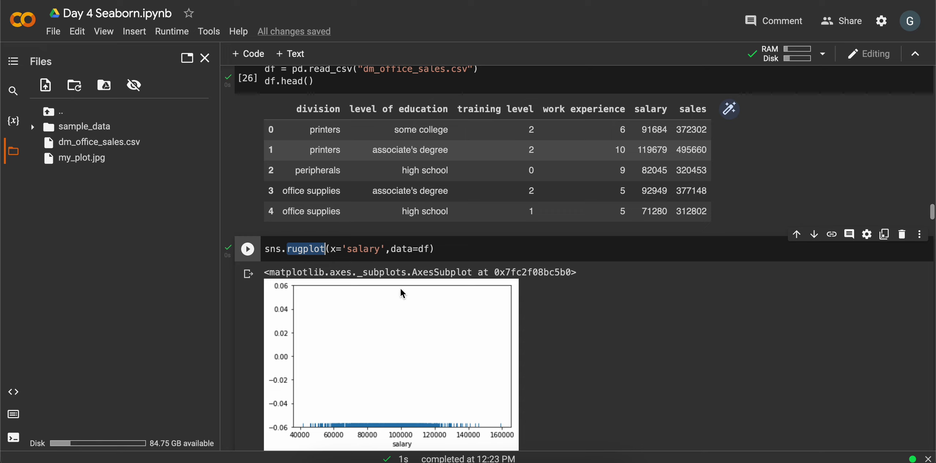
pyautogui.scroll(-3, 400, 293)
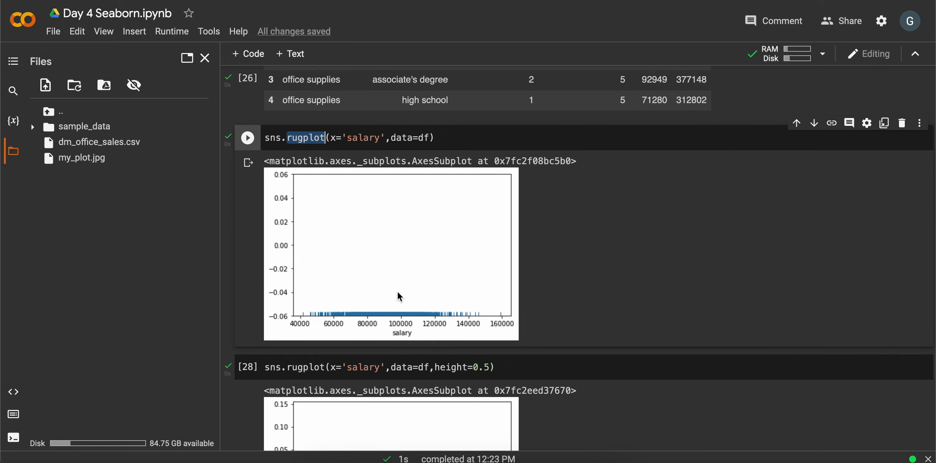
pyautogui.scroll(-5, 398, 291)
pyautogui.scroll(-2, 397, 291)
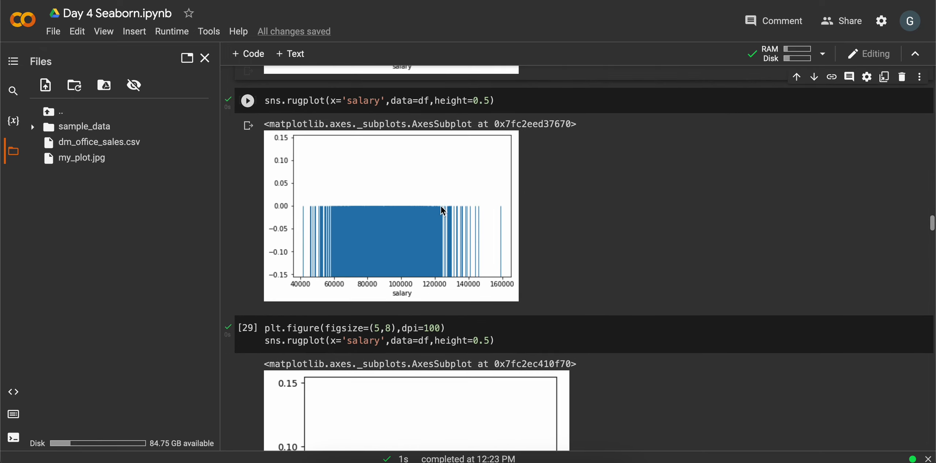
pyautogui.scroll(-4, 392, 265)
pyautogui.scroll(-2, 392, 264)
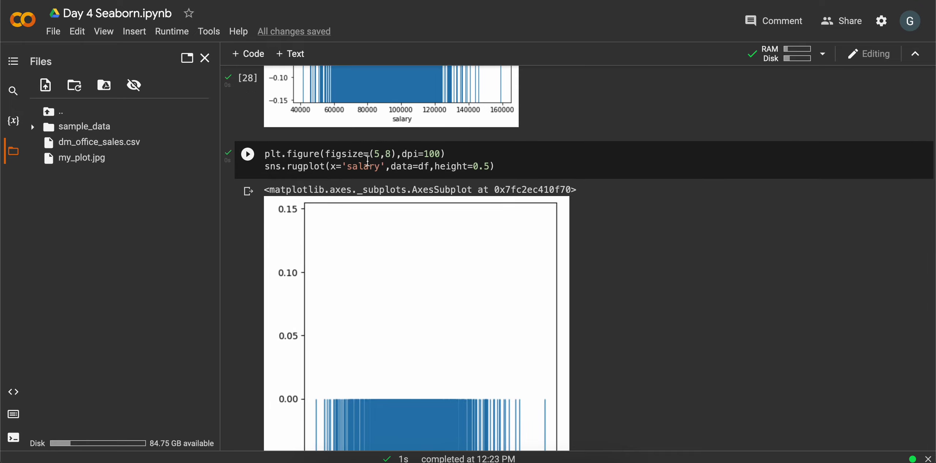
pyautogui.scroll(-3, 366, 286)
pyautogui.scroll(-4, 366, 285)
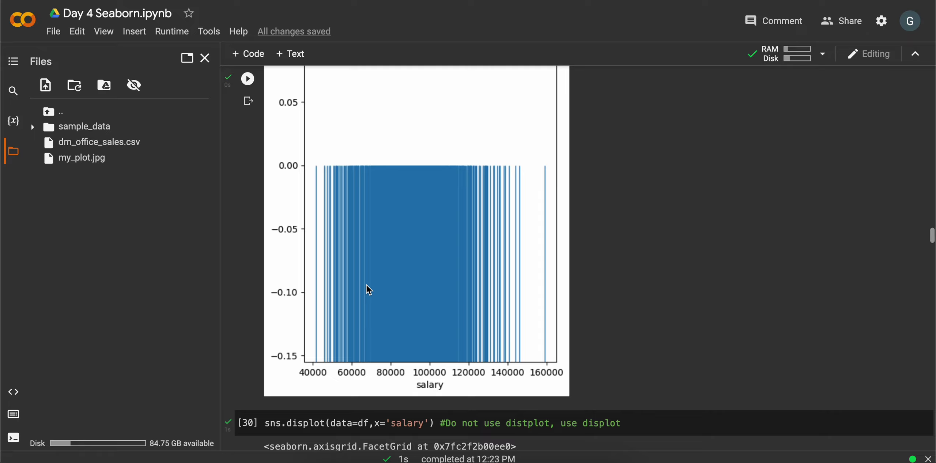
pyautogui.scroll(-3, 366, 286)
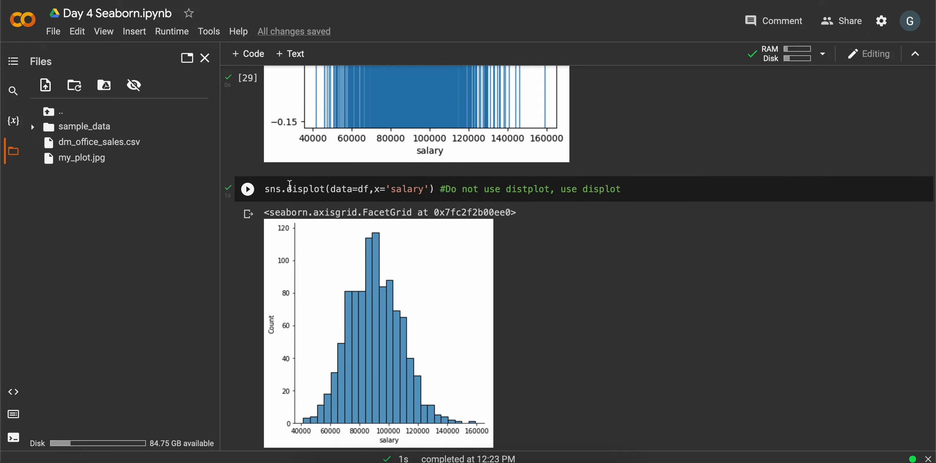
pyautogui.moveTo(306, 189)
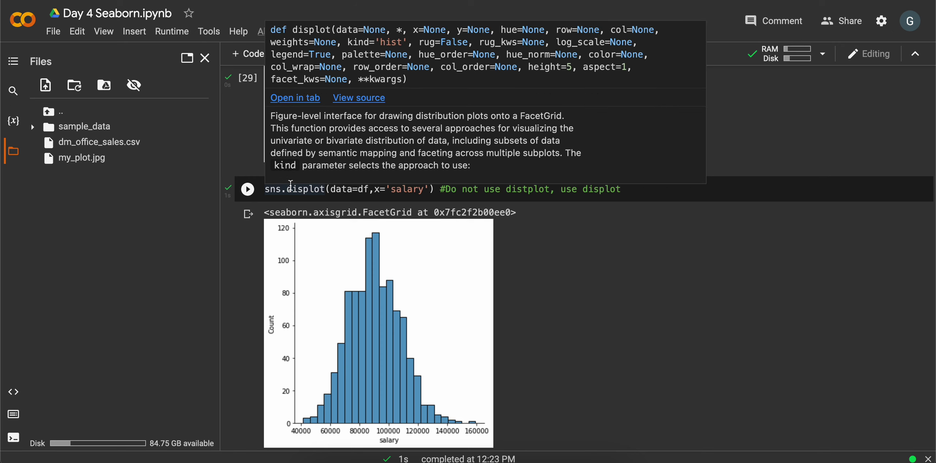
pyautogui.doubleClick(294, 189)
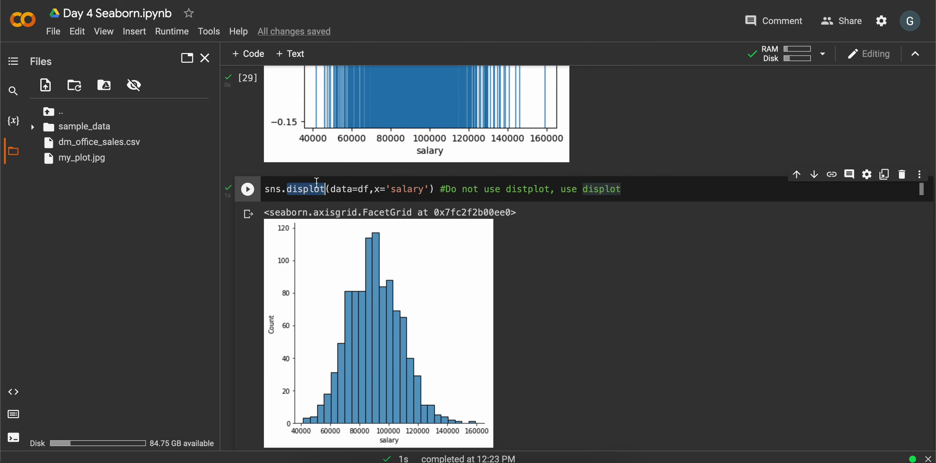
pyautogui.doubleClick(525, 189)
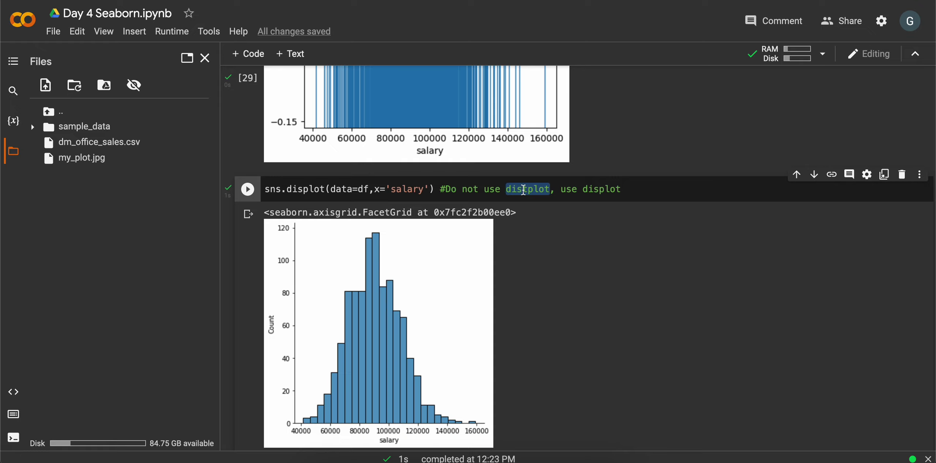
pyautogui.write('t')
pyautogui.doubleClick(599, 190)
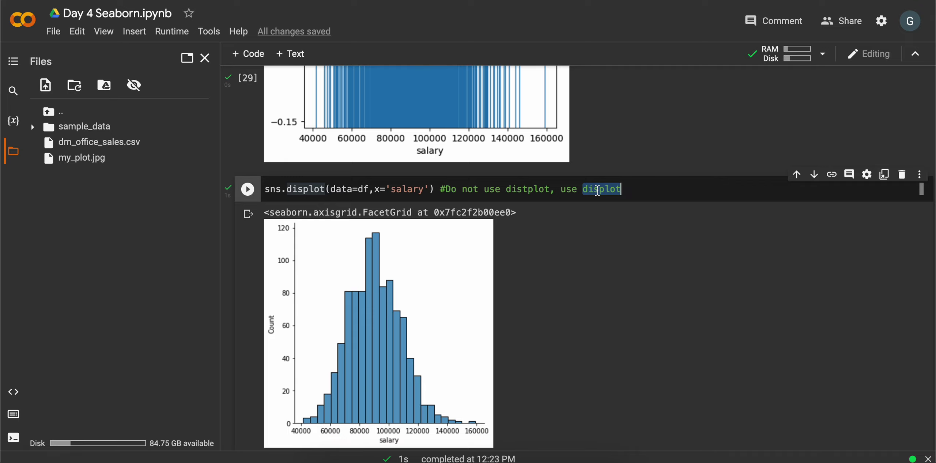
pyautogui.scroll(-1, 436, 342)
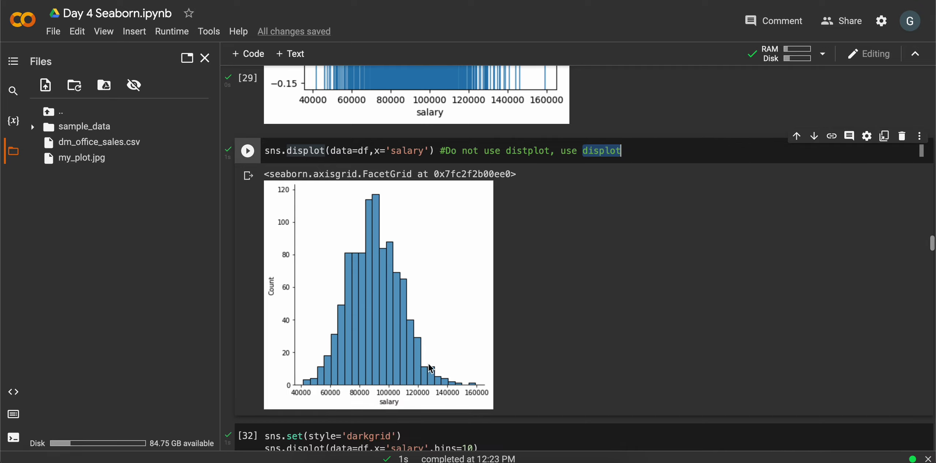
pyautogui.scroll(-3, 415, 281)
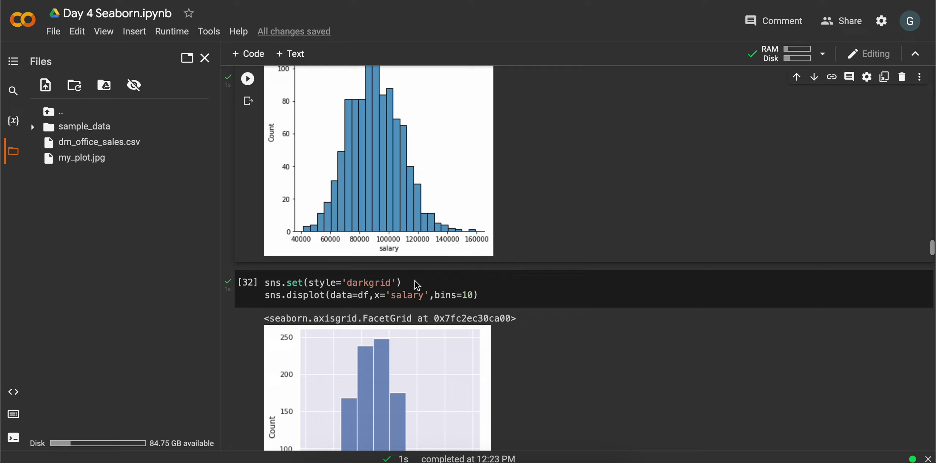
# Step: Point out the darkgrid, whitegrid, dark, ticks and white styles, plus the salary and bins arguments
pyautogui.click(455, 294)
pyautogui.scroll(-3, 455, 294)
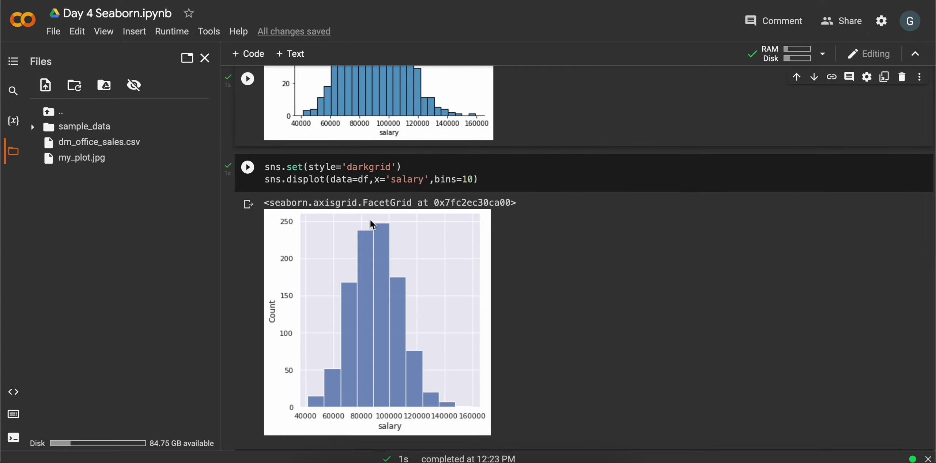
pyautogui.scroll(-3, 437, 274)
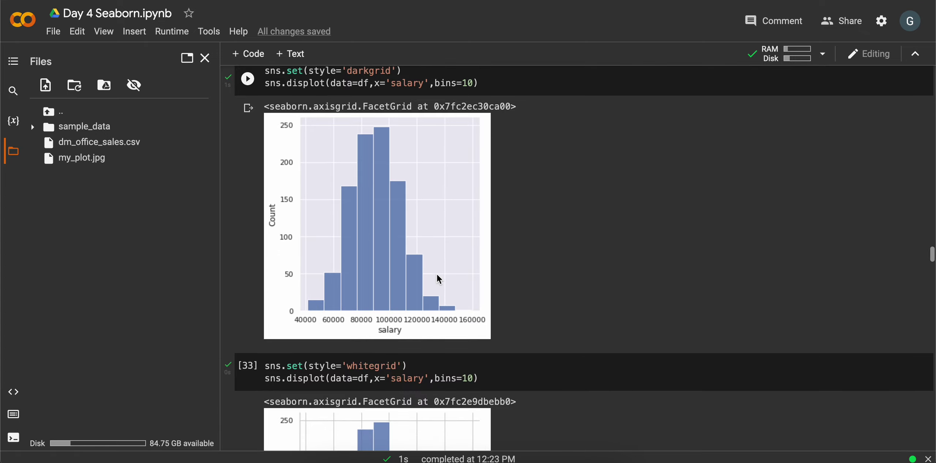
pyautogui.scroll(-3, 437, 274)
pyautogui.scroll(-2, 437, 274)
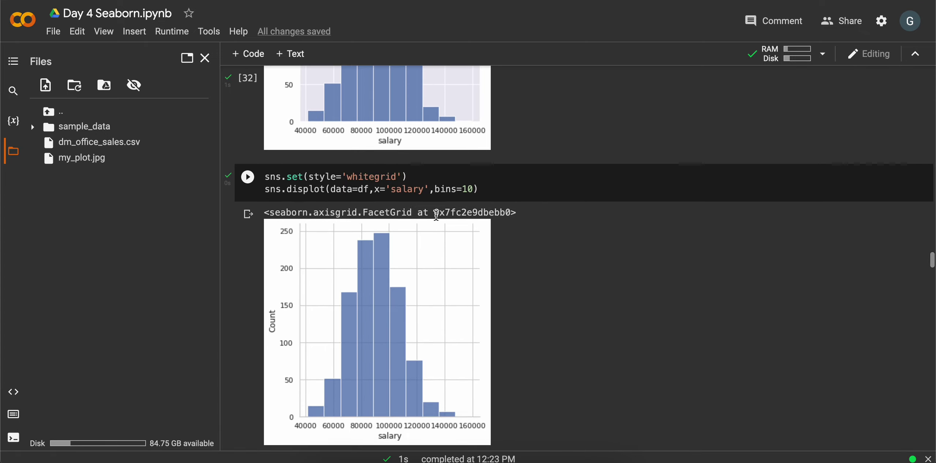
pyautogui.scroll(-2, 437, 274)
pyautogui.doubleClick(366, 153)
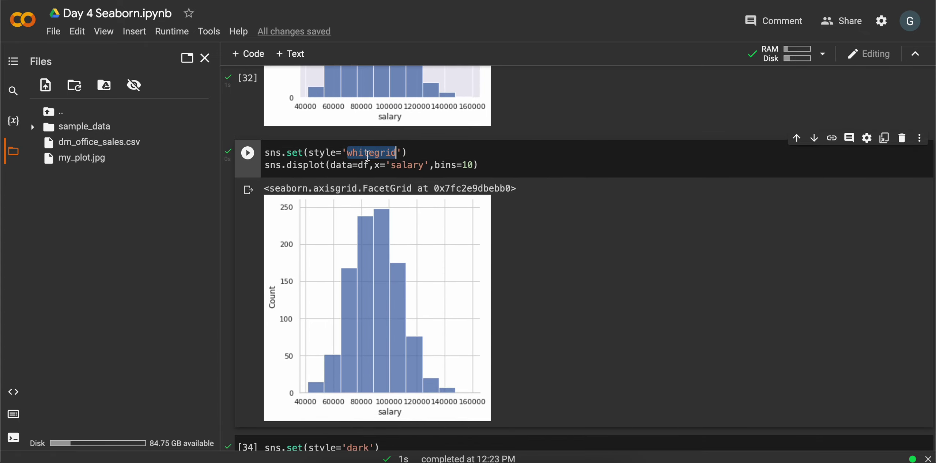
pyautogui.scroll(-1, 368, 156)
pyautogui.scroll(-3, 367, 156)
pyautogui.doubleClick(363, 306)
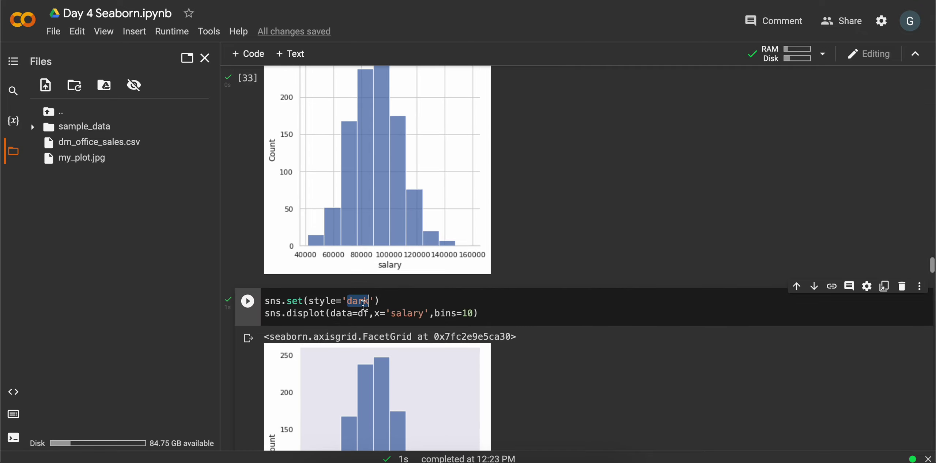
pyautogui.scroll(-3, 363, 305)
pyautogui.scroll(-3, 363, 306)
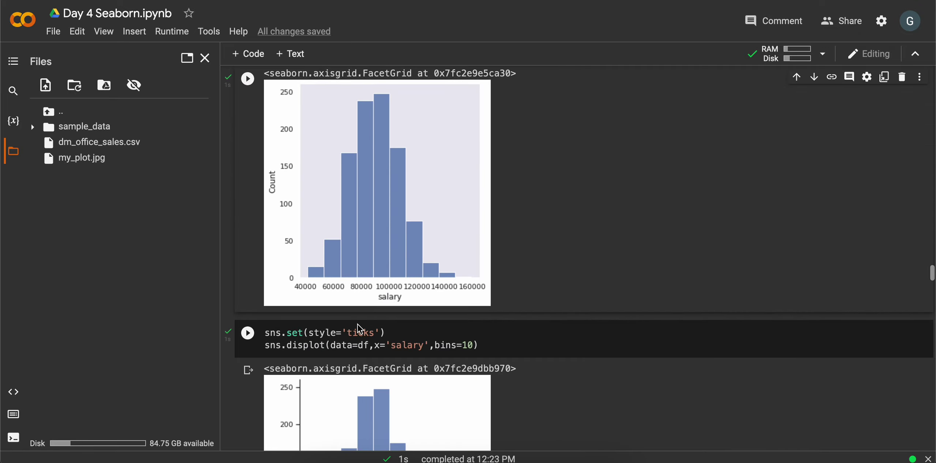
pyautogui.doubleClick(357, 332)
pyautogui.scroll(-3, 357, 332)
pyautogui.scroll(-1, 318, 304)
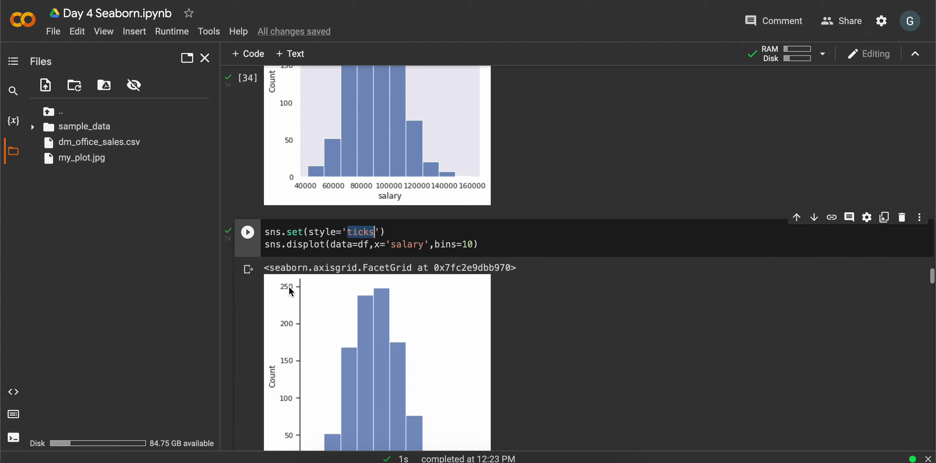
pyautogui.scroll(-5, 289, 287)
pyautogui.scroll(-4, 289, 287)
pyautogui.scroll(-1, 289, 288)
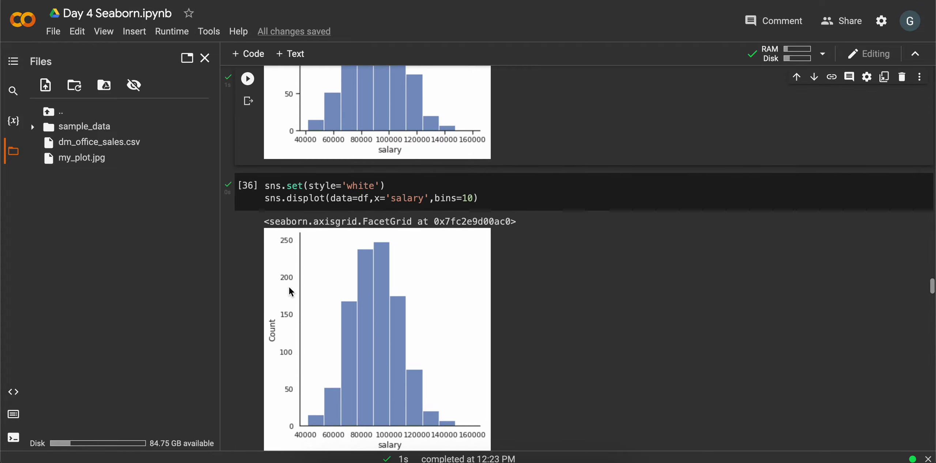
pyautogui.doubleClick(359, 186)
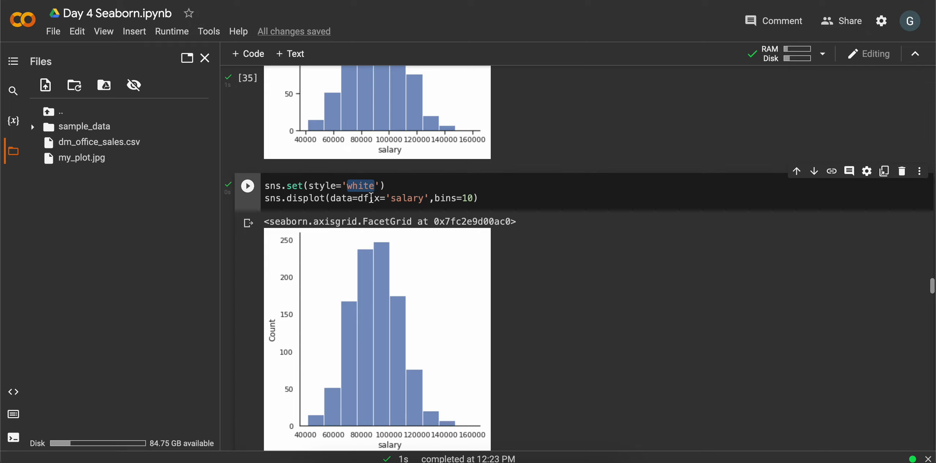
pyautogui.moveTo(375, 198); pyautogui.dragTo(479, 199)
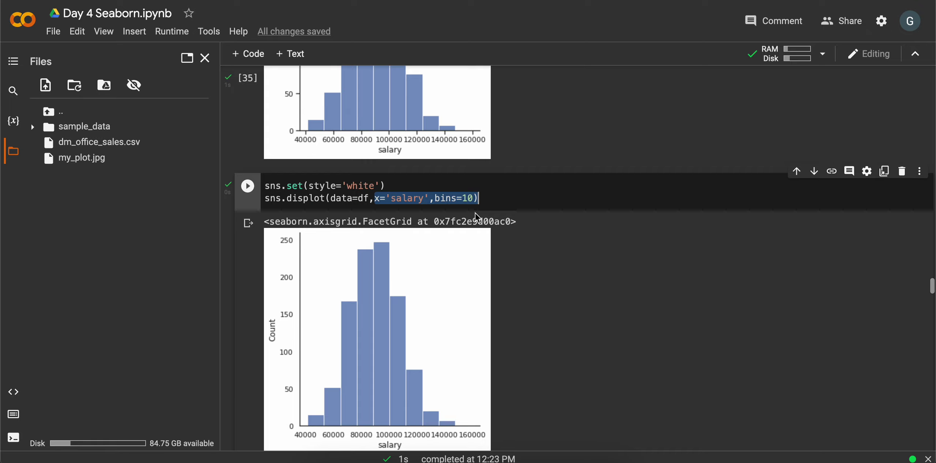
pyautogui.scroll(-5, 476, 213)
pyautogui.scroll(-3, 475, 214)
# Step: Highlight the red histogram's red colour, bins=10 and data arguments
pyautogui.click(410, 237)
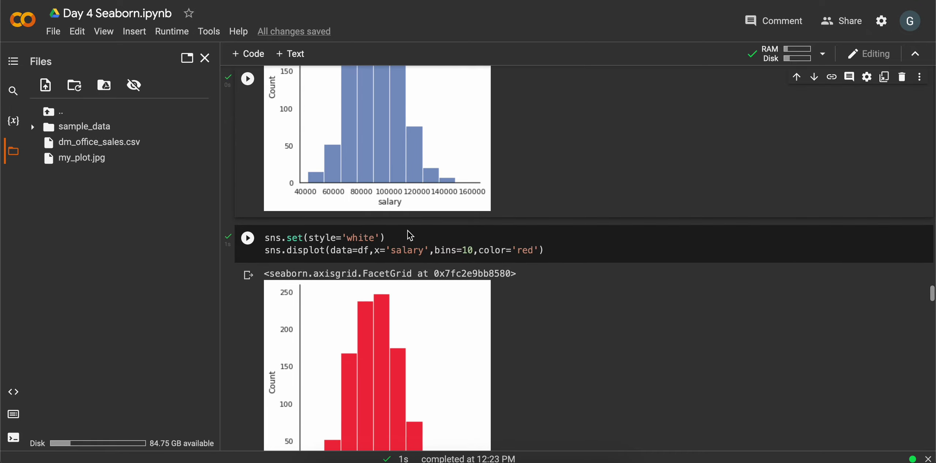
pyautogui.scroll(-1, 475, 220)
pyautogui.doubleClick(524, 225)
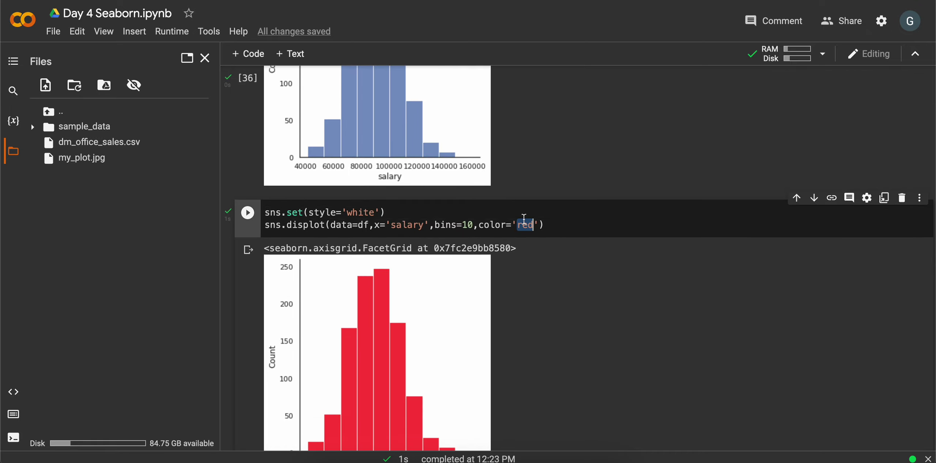
pyautogui.doubleClick(445, 224)
pyautogui.click(377, 225)
pyautogui.doubleClick(340, 224)
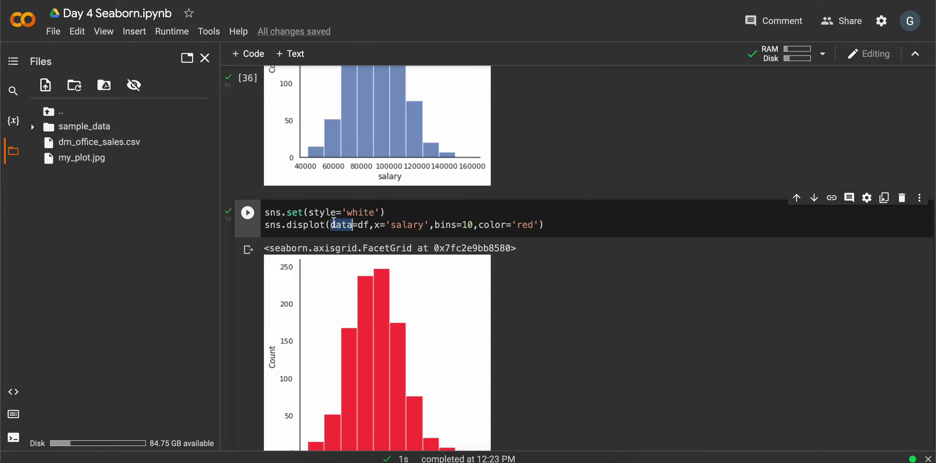
pyautogui.scroll(-2, 341, 224)
pyautogui.scroll(-3, 332, 224)
pyautogui.scroll(-2, 333, 224)
pyautogui.scroll(-1, 332, 224)
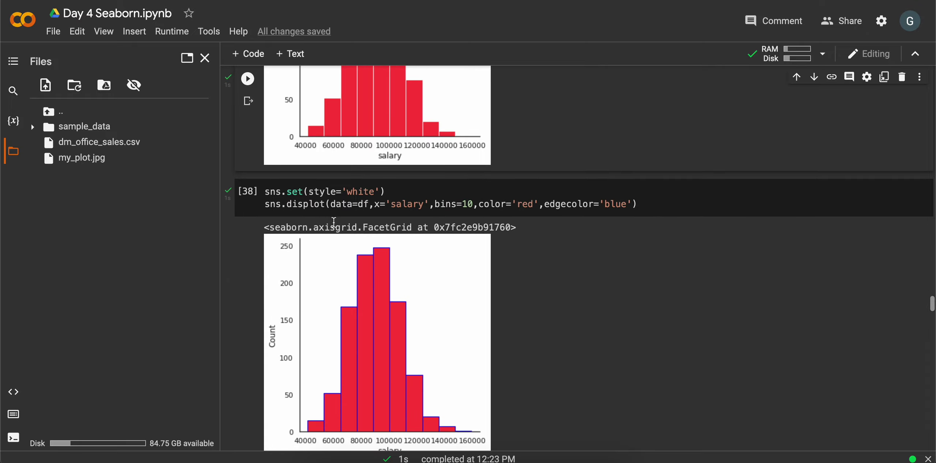
# Step: Highlight the edgecolor, linewidth and ls arguments, the salary column, and histplot
pyautogui.doubleClick(573, 204)
pyautogui.scroll(-2, 572, 220)
pyautogui.scroll(-2, 456, 386)
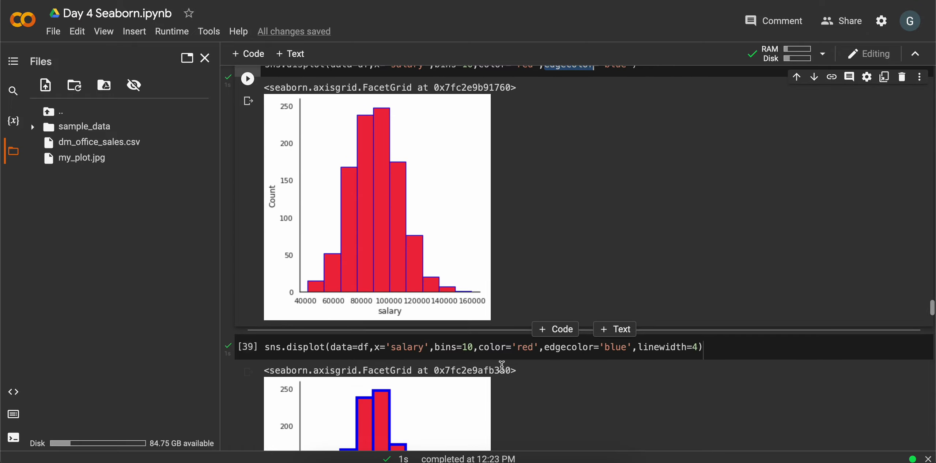
pyautogui.doubleClick(662, 347)
pyautogui.scroll(-3, 662, 347)
pyautogui.scroll(-2, 662, 350)
pyautogui.scroll(-2, 662, 349)
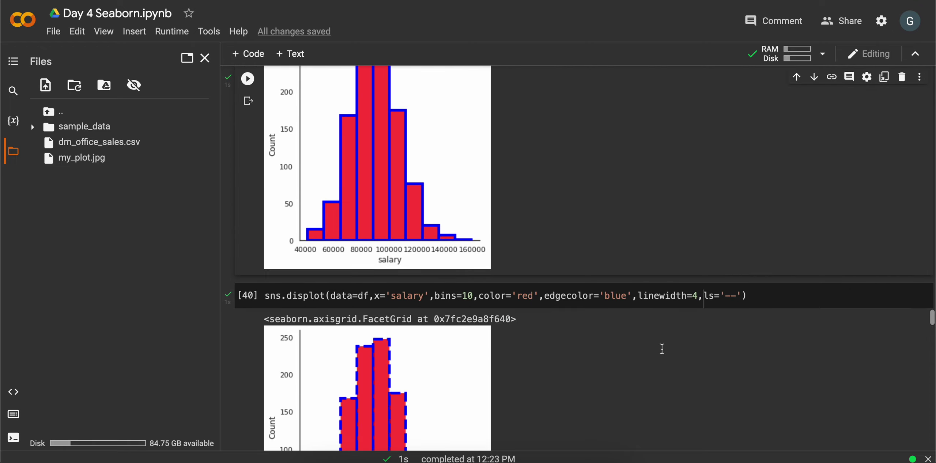
pyautogui.scroll(-1, 662, 349)
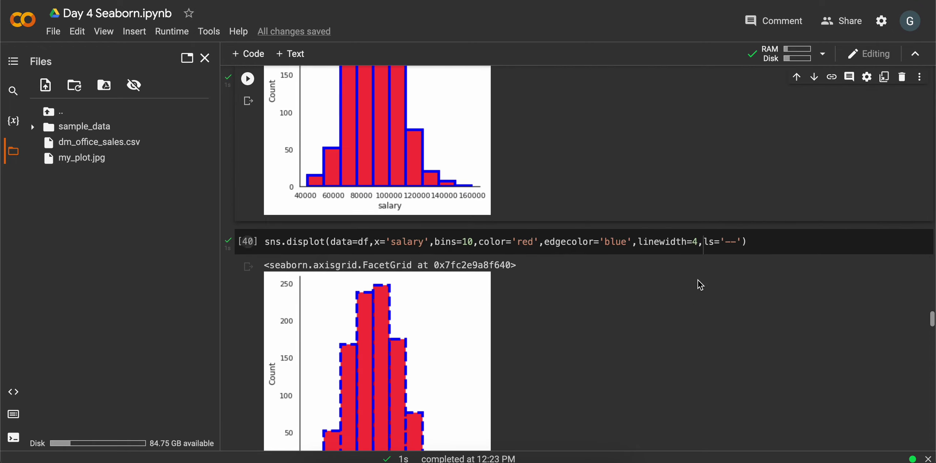
pyautogui.doubleClick(710, 242)
pyautogui.scroll(-3, 710, 242)
pyautogui.scroll(-3, 710, 242)
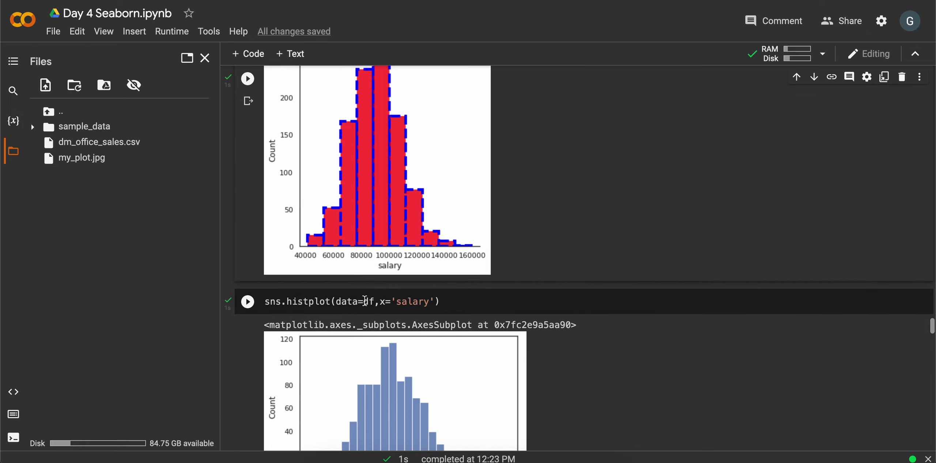
pyautogui.scroll(-3, 363, 301)
pyautogui.doubleClick(403, 233)
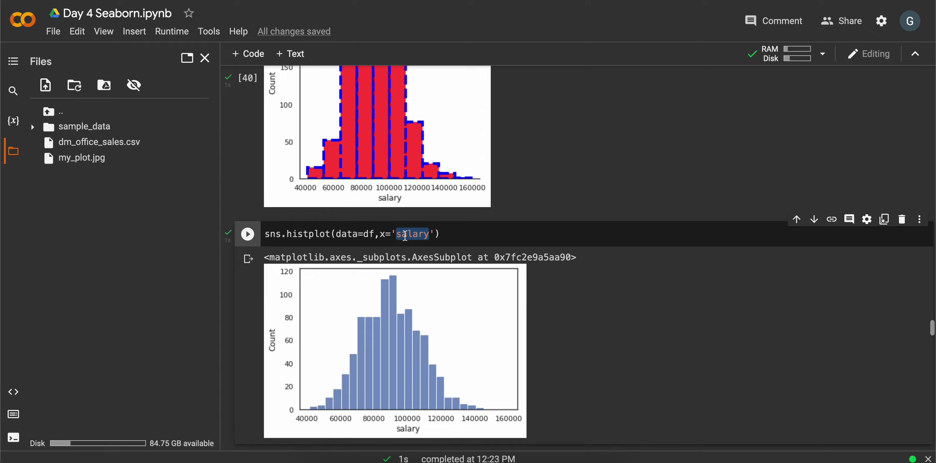
pyautogui.doubleClick(300, 234)
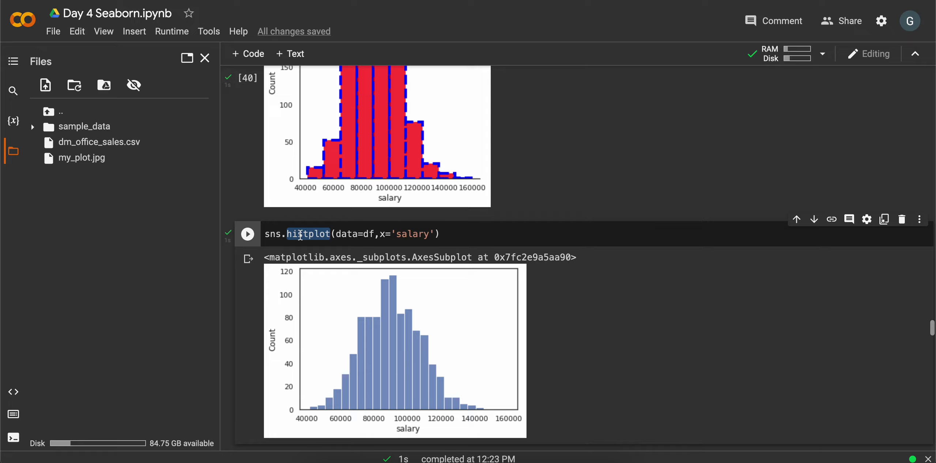
pyautogui.scroll(-3, 300, 234)
pyautogui.write("sns.histplot(data=df,x='salary',kde=True)")
pyautogui.scroll(-1, 300, 235)
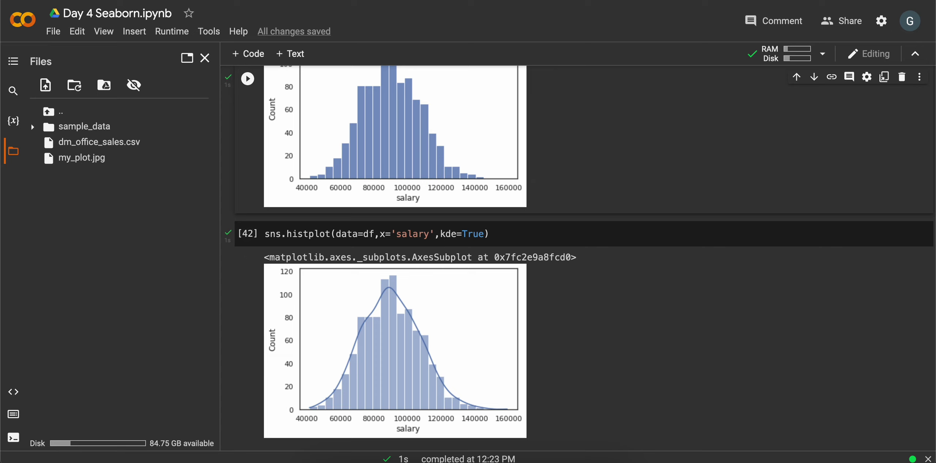
# Step: Search 'kde scatterplot' in a new tab, select the first result's kdeplot description, and return to Colab
pyautogui.hotkey('ctrl', 't')
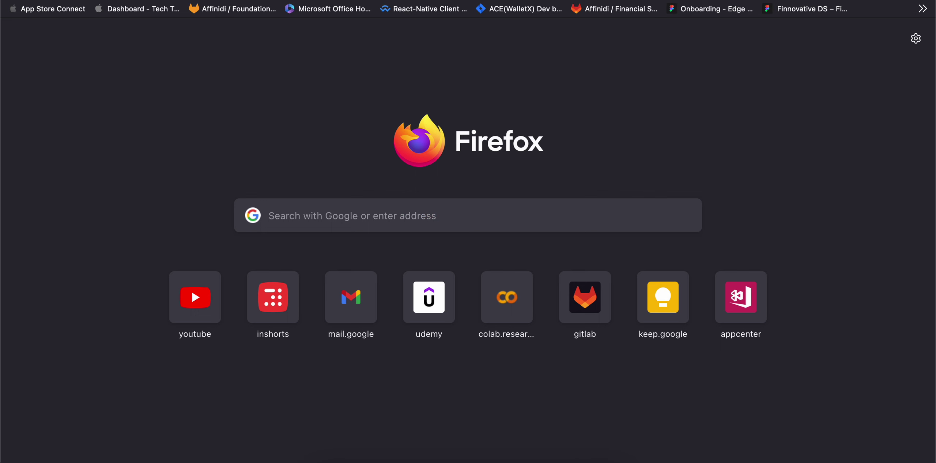
pyautogui.write('kde scatterplot')
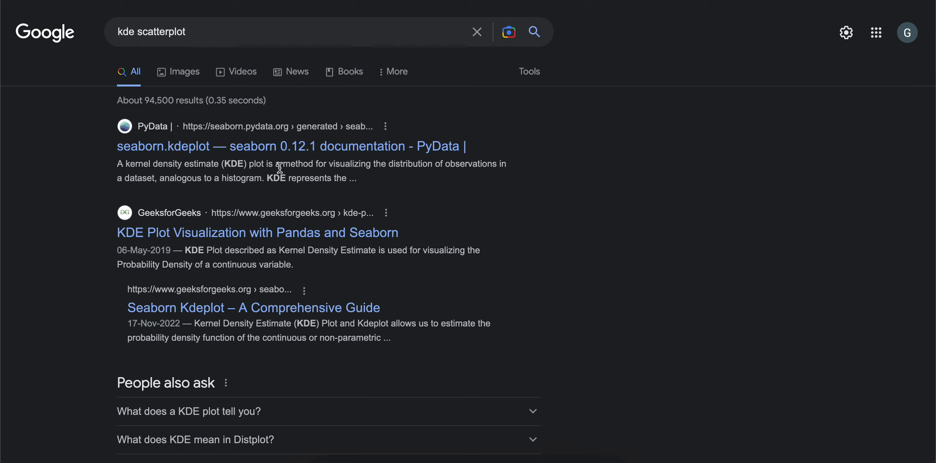
pyautogui.moveTo(279, 169)
pyautogui.mouseDown()
pyautogui.moveTo(422, 165)
pyautogui.moveTo(260, 180)
pyautogui.mouseUp()
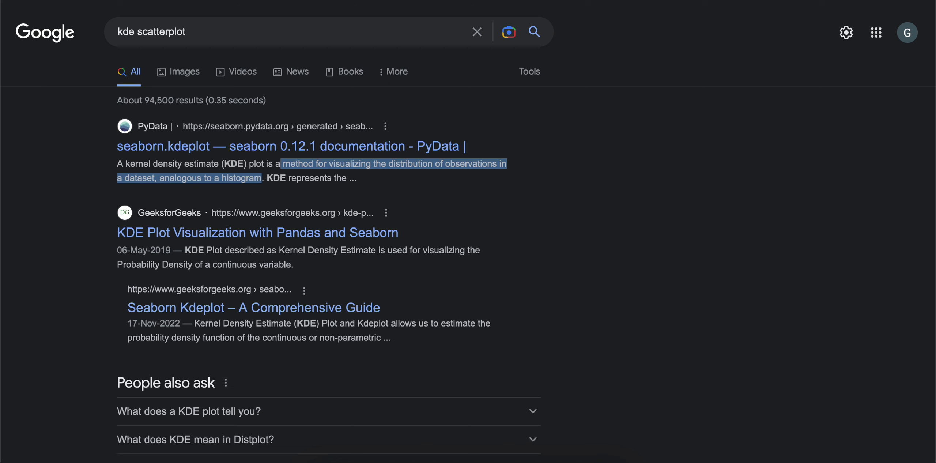
pyautogui.hotkey('ctrl', 'Tab')
pyautogui.scroll(-5, 378, 190)
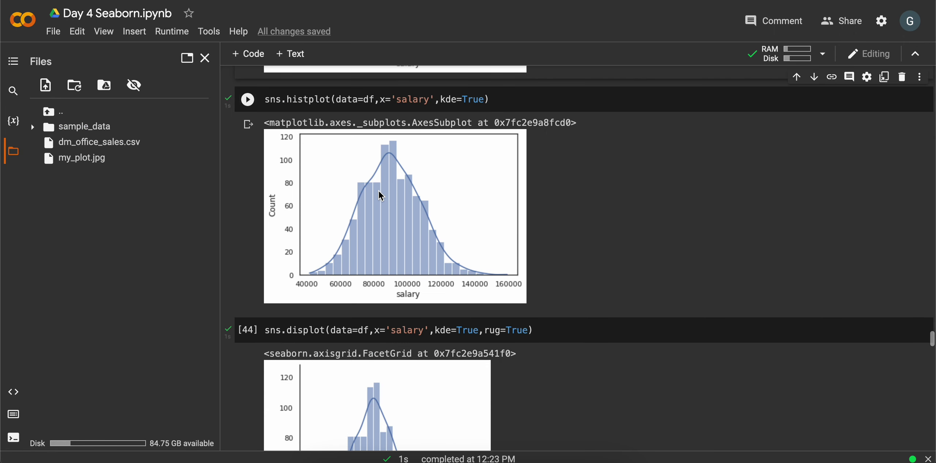
pyautogui.doubleClick(492, 260)
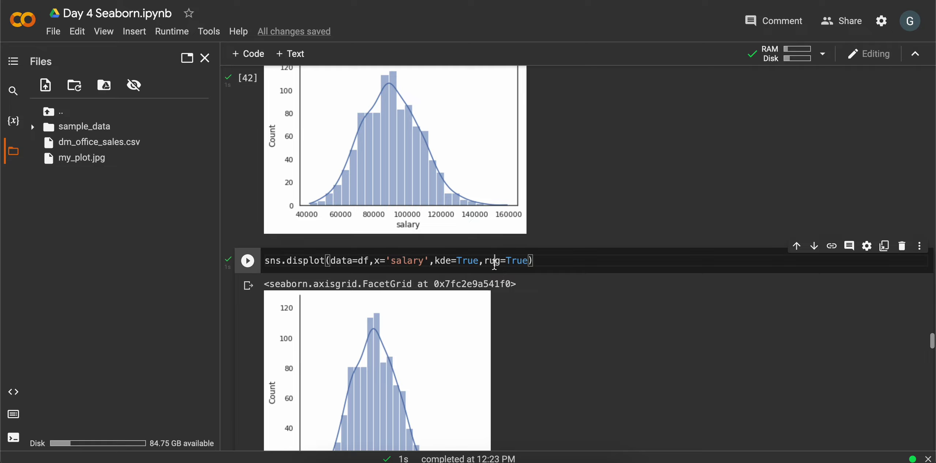
pyautogui.scroll(-3, 495, 264)
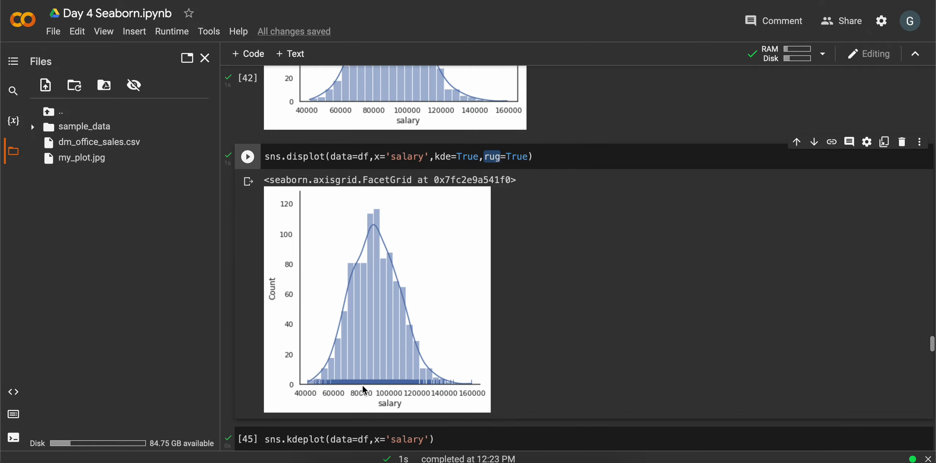
pyautogui.scroll(-5, 363, 385)
pyautogui.scroll(-2, 363, 386)
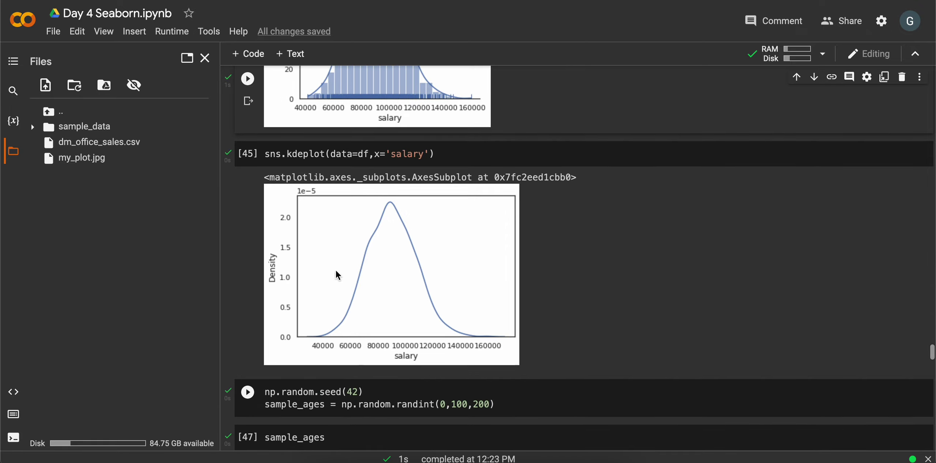
pyautogui.doubleClick(301, 153)
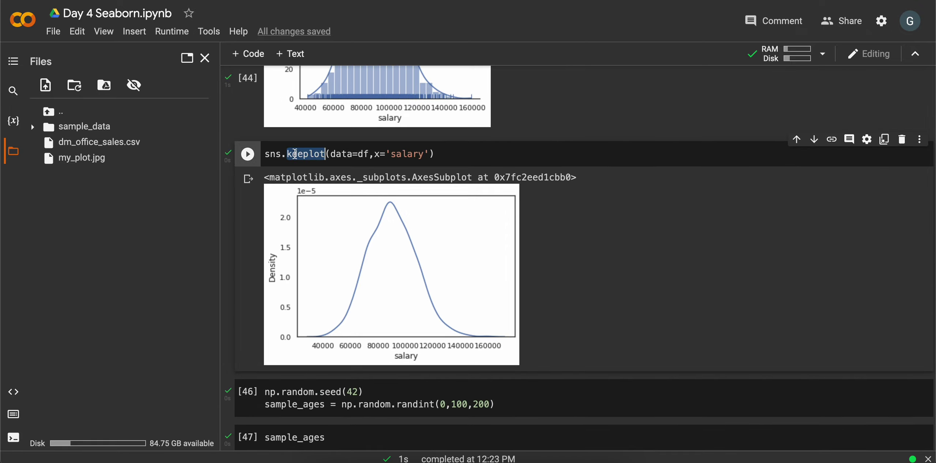
pyautogui.scroll(-3, 404, 316)
pyautogui.scroll(-3, 404, 317)
pyautogui.scroll(-2, 403, 317)
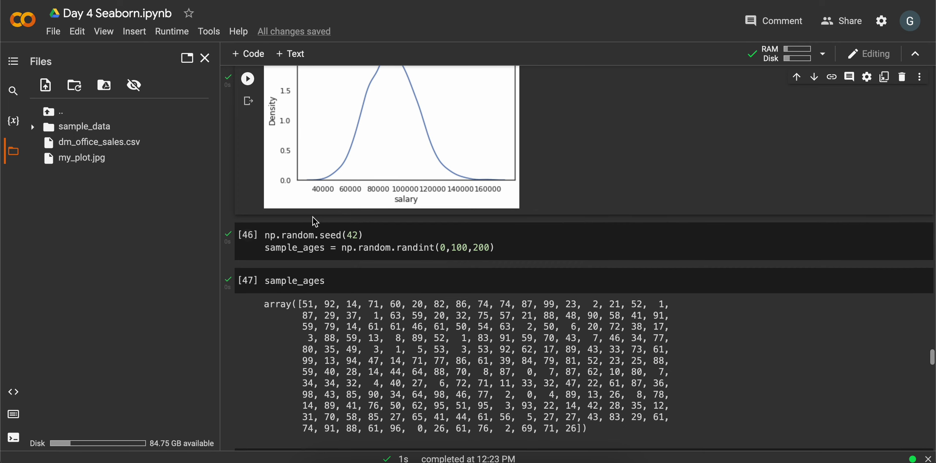
pyautogui.doubleClick(329, 235)
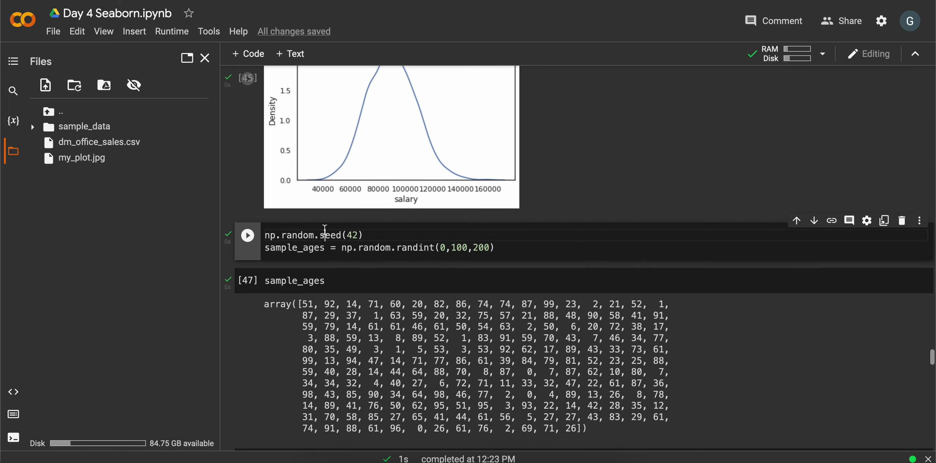
pyautogui.doubleClick(347, 247)
pyautogui.doubleClick(303, 249)
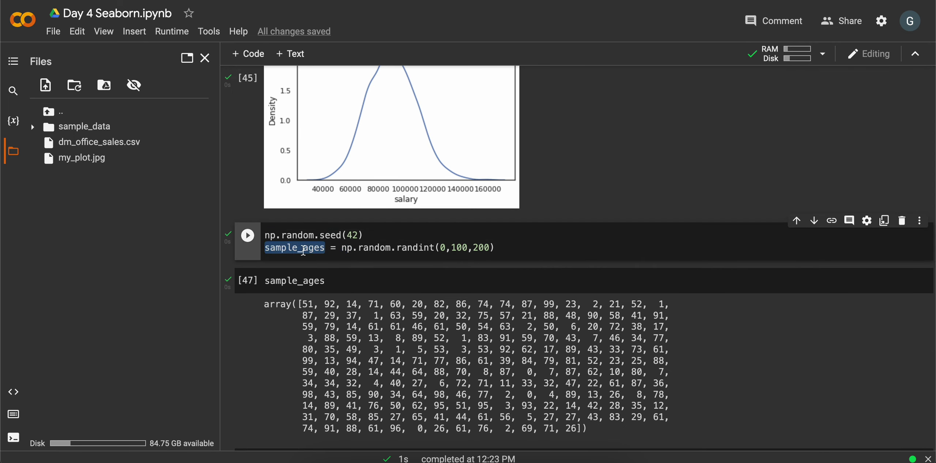
pyautogui.doubleClick(295, 280)
pyautogui.scroll(-5, 294, 281)
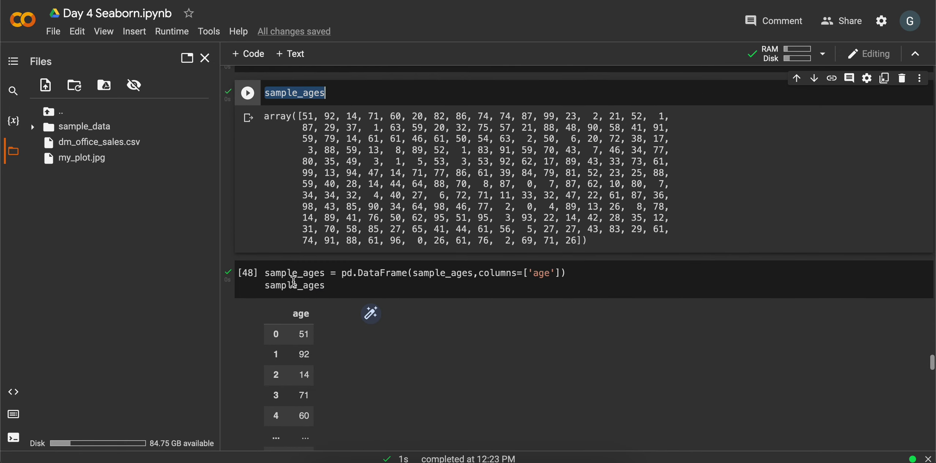
pyautogui.scroll(-1, 292, 281)
pyautogui.doubleClick(377, 249)
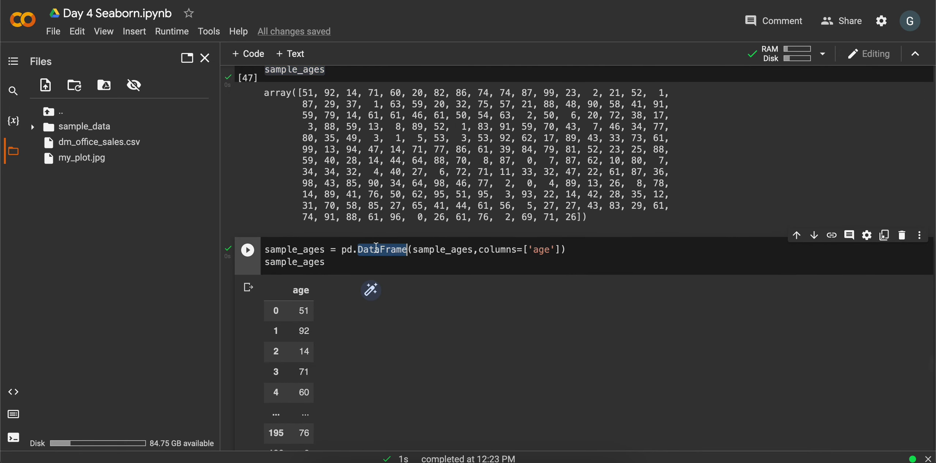
pyautogui.doubleClick(504, 249)
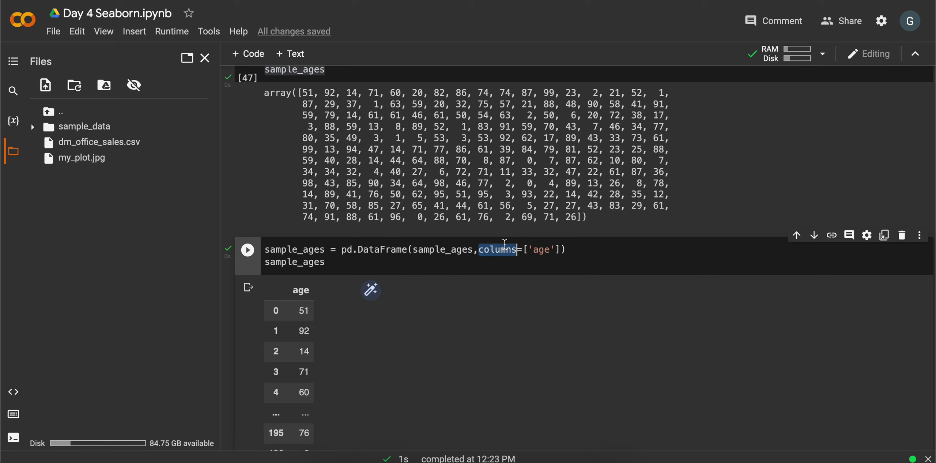
pyautogui.scroll(-5, 505, 244)
pyautogui.scroll(-3, 505, 244)
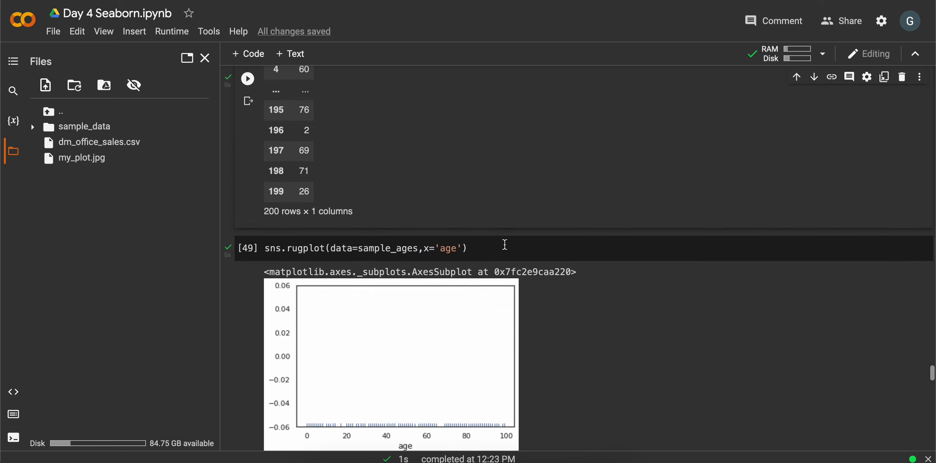
pyautogui.doubleClick(305, 248)
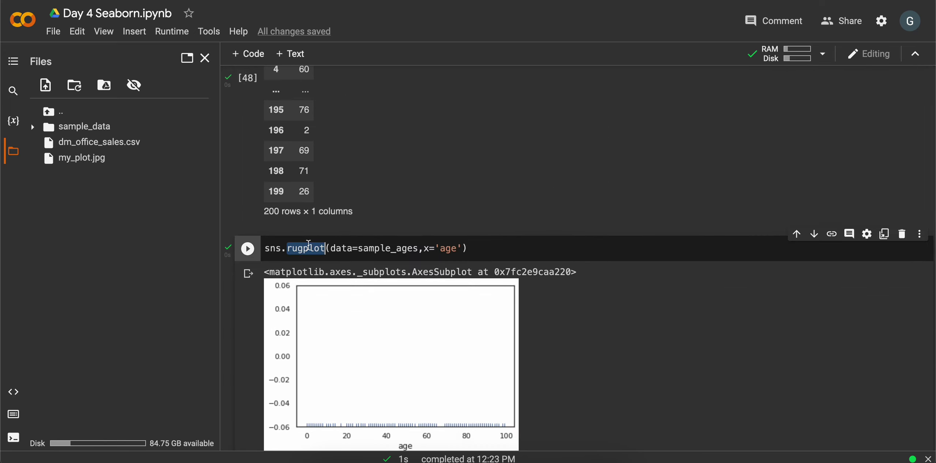
pyautogui.scroll(-3, 446, 343)
pyautogui.scroll(-4, 446, 342)
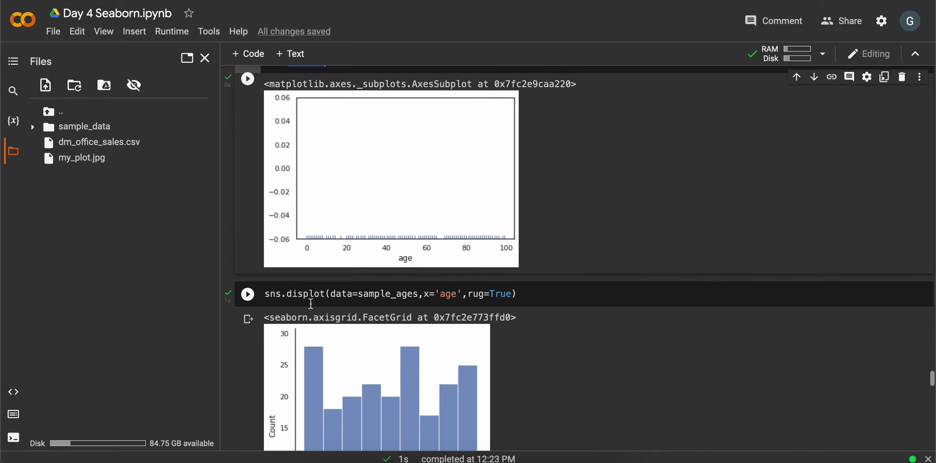
pyautogui.doubleClick(309, 294)
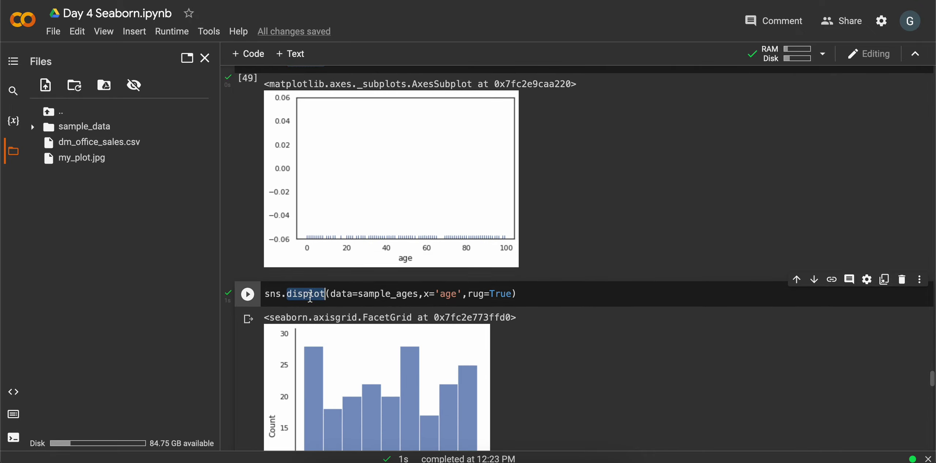
pyautogui.doubleClick(341, 294)
pyautogui.click(373, 294)
pyautogui.doubleClick(373, 293)
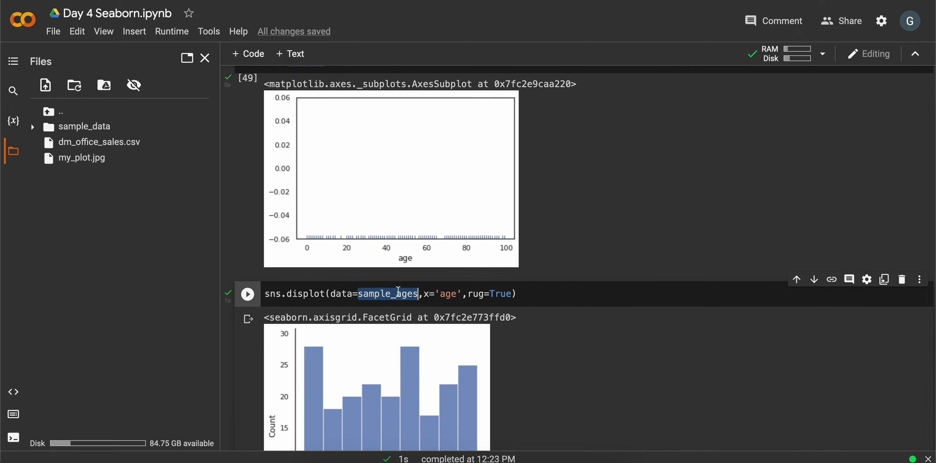
pyautogui.doubleClick(427, 293)
pyautogui.doubleClick(475, 294)
pyautogui.scroll(-4, 469, 291)
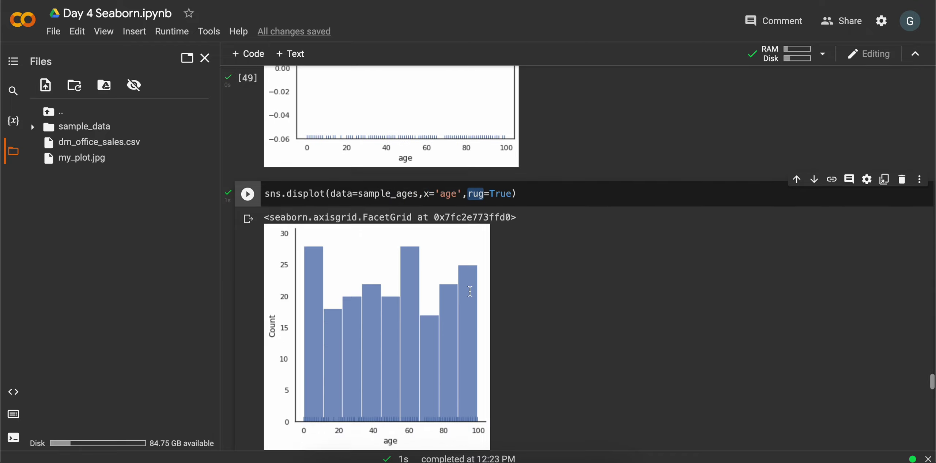
pyautogui.scroll(-4, 469, 291)
pyautogui.scroll(-2, 469, 291)
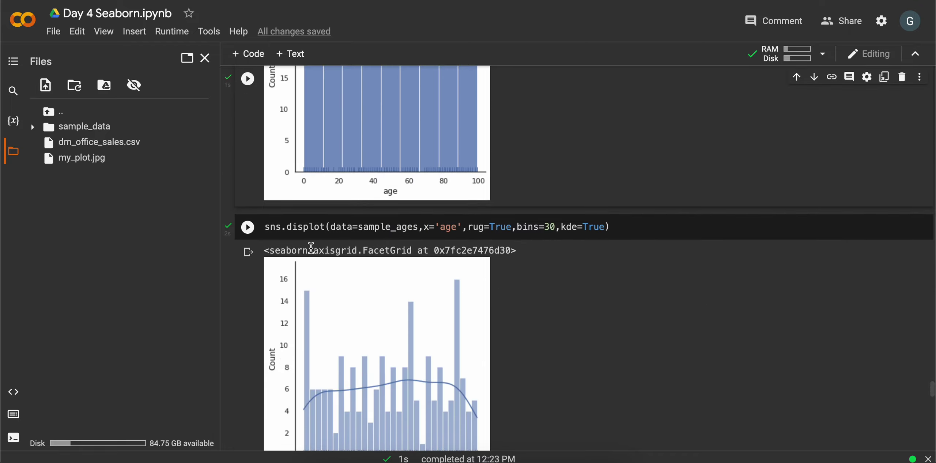
pyautogui.click(357, 226)
pyautogui.moveTo(357, 227); pyautogui.dragTo(395, 226)
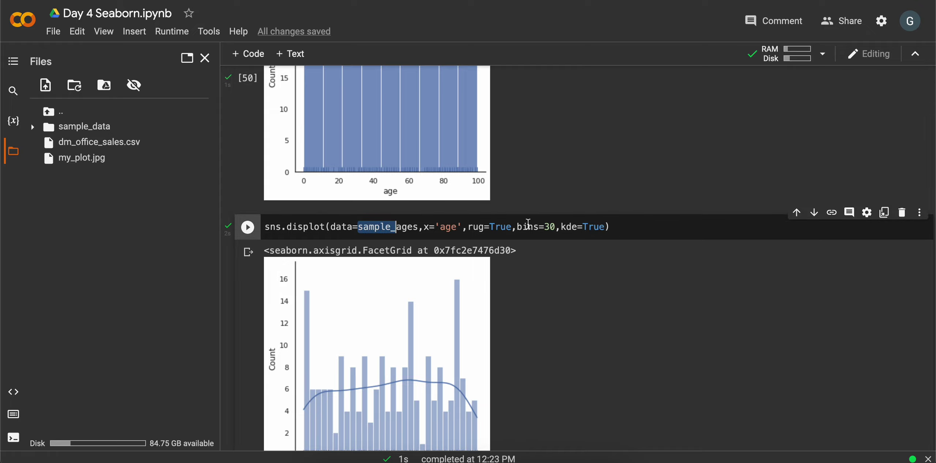
pyautogui.doubleClick(594, 226)
pyautogui.scroll(-1, 592, 227)
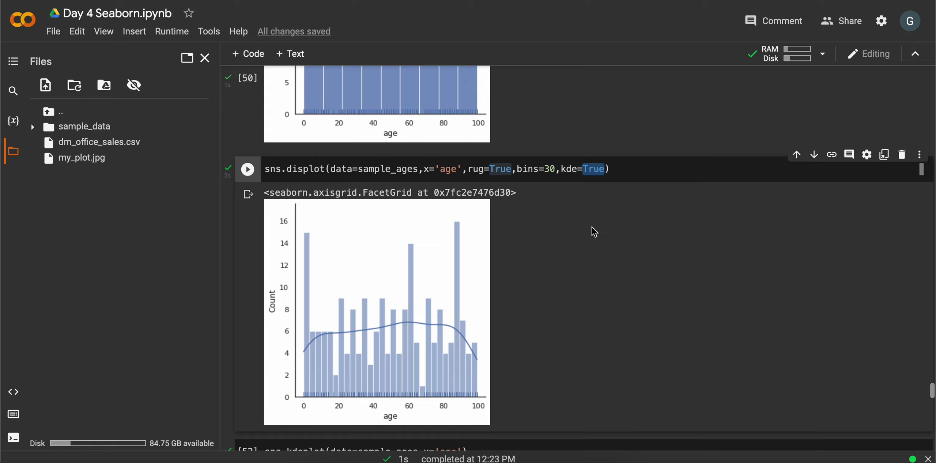
pyautogui.scroll(-3, 444, 349)
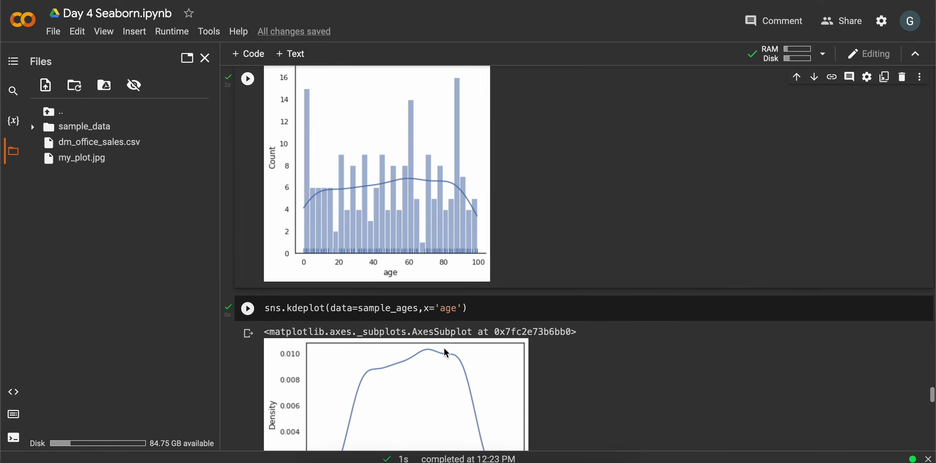
pyautogui.scroll(-2, 444, 349)
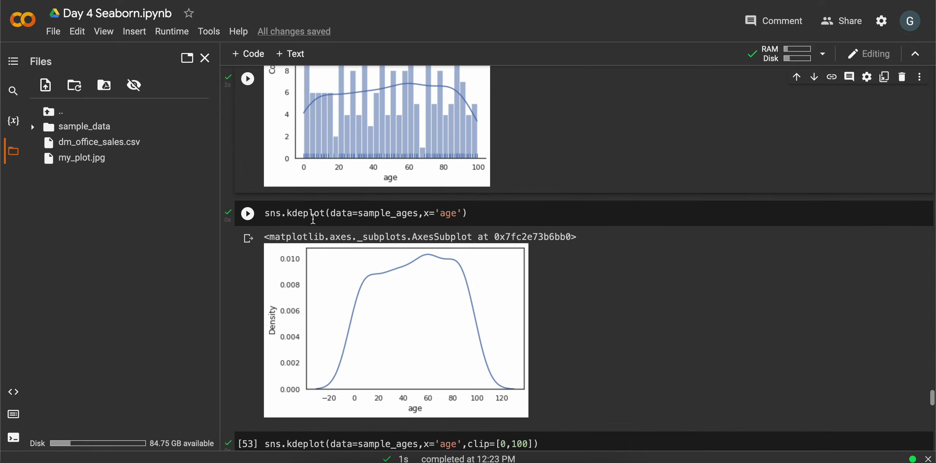
pyautogui.scroll(-3, 377, 316)
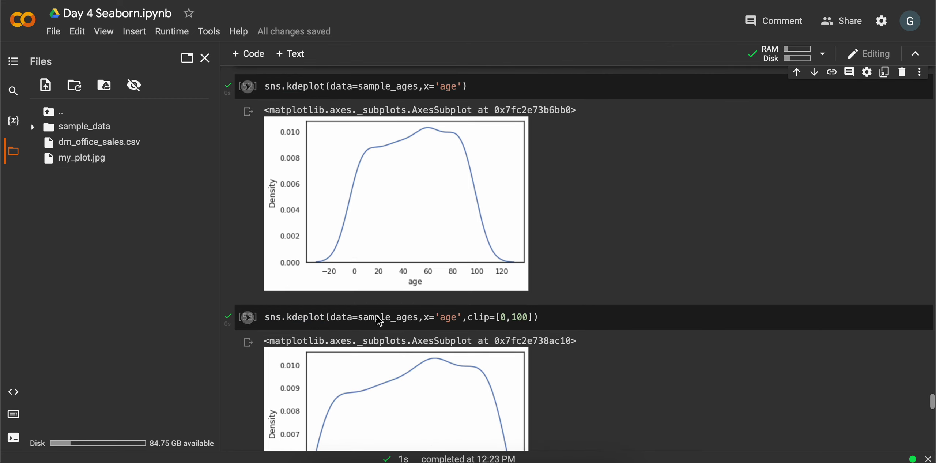
pyautogui.scroll(-2, 377, 316)
pyautogui.scroll(-1, 378, 316)
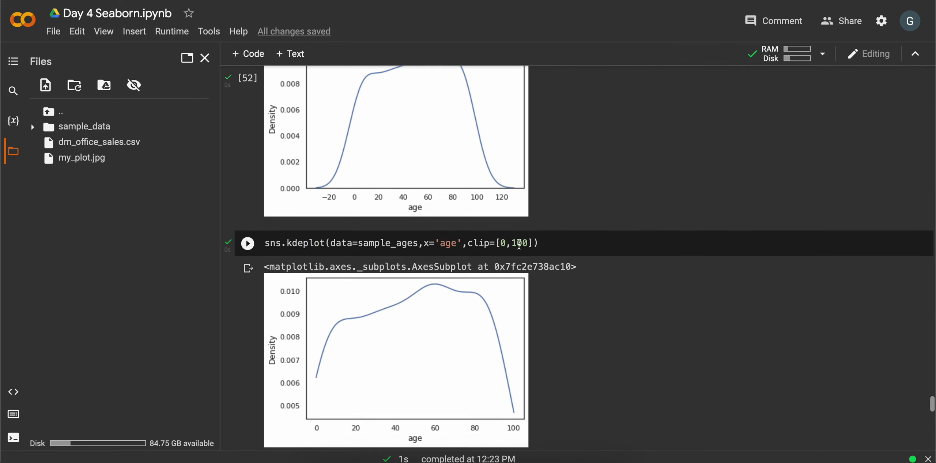
pyautogui.scroll(-4, 518, 247)
pyautogui.scroll(-2, 518, 244)
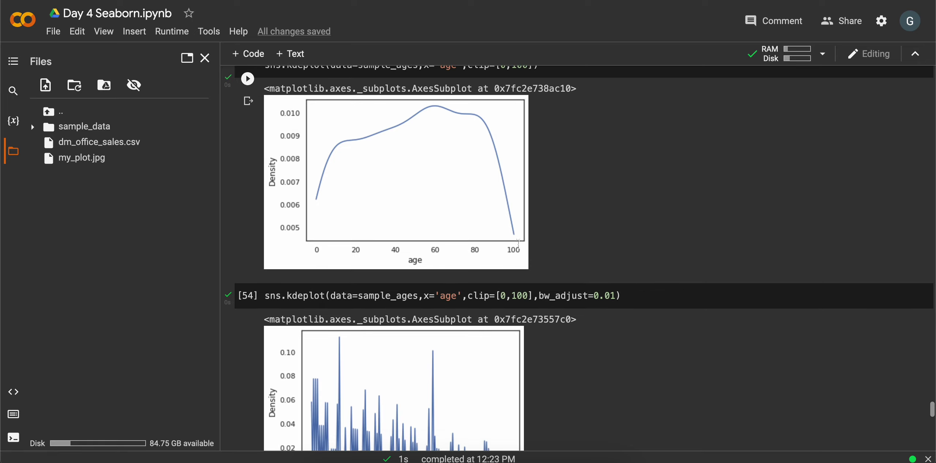
pyautogui.scroll(-2, 518, 244)
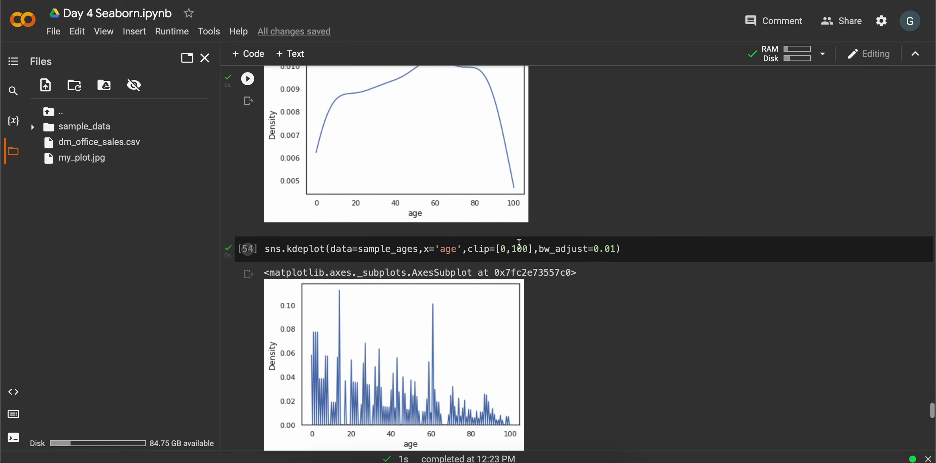
pyautogui.doubleClick(556, 250)
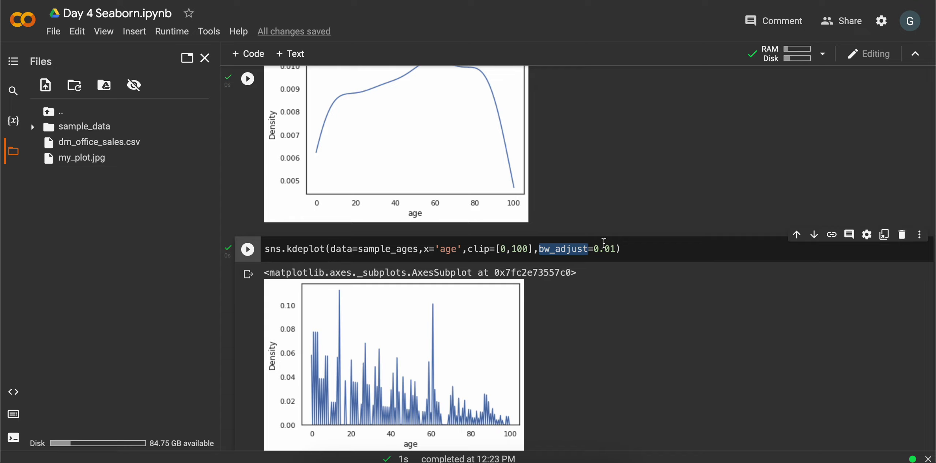
pyautogui.moveTo(586, 230)
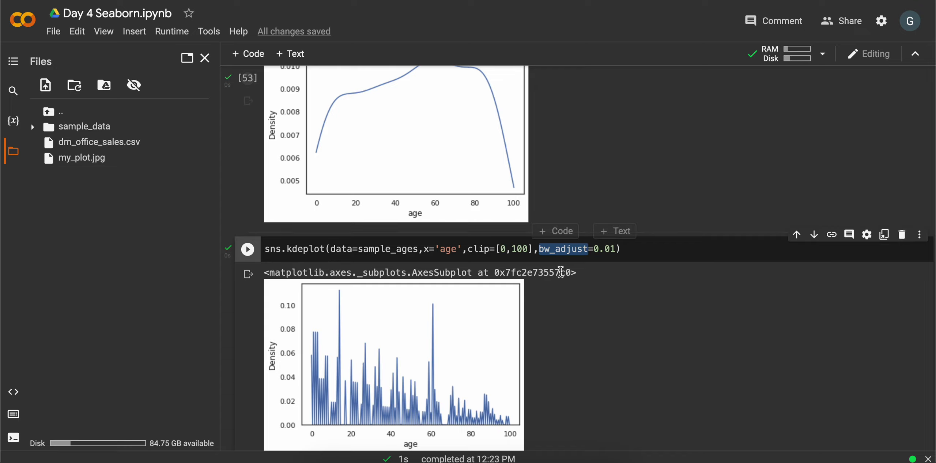
pyautogui.scroll(-2, 586, 225)
pyautogui.scroll(-3, 587, 224)
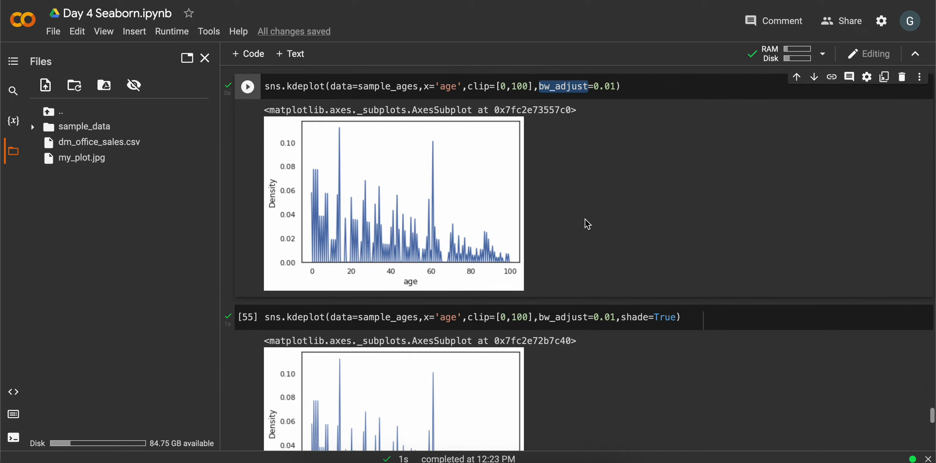
pyautogui.scroll(-1, 587, 224)
pyautogui.doubleClick(664, 266)
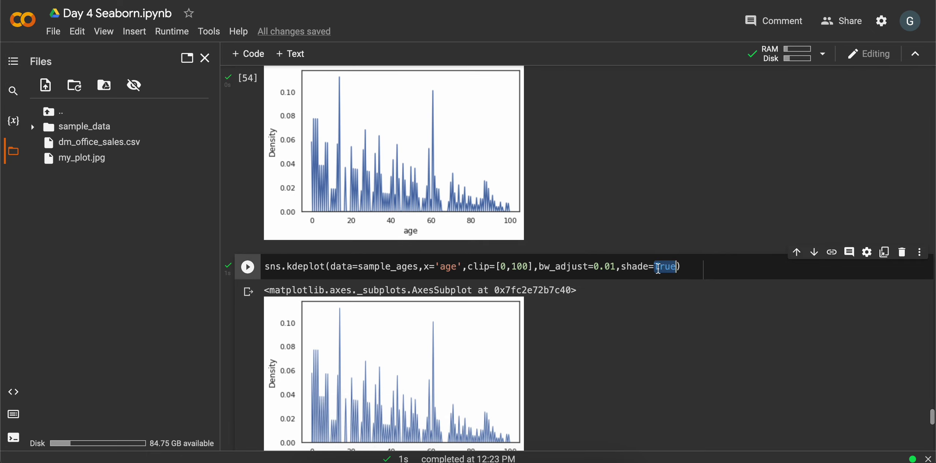
pyautogui.scroll(-2, 658, 268)
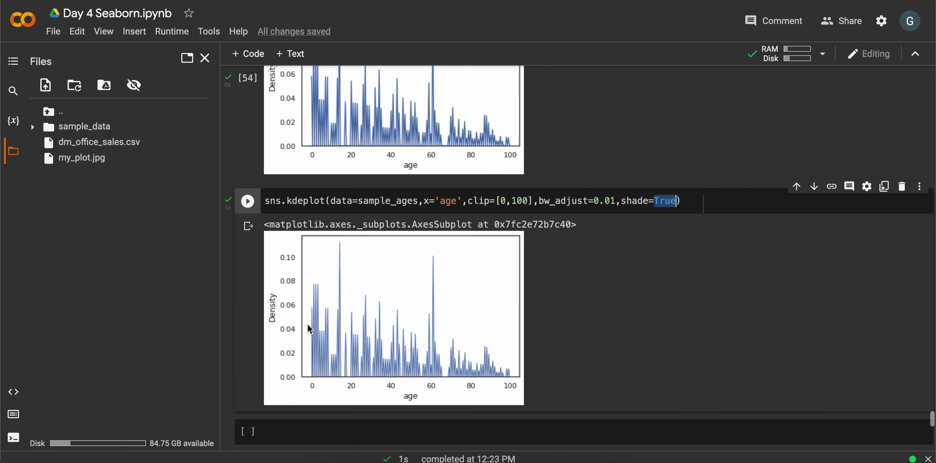
pyautogui.scroll(-3, 307, 325)
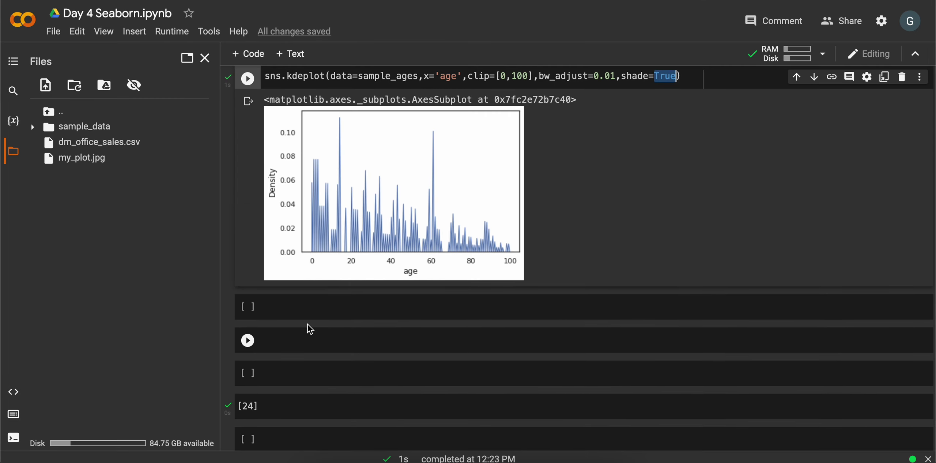